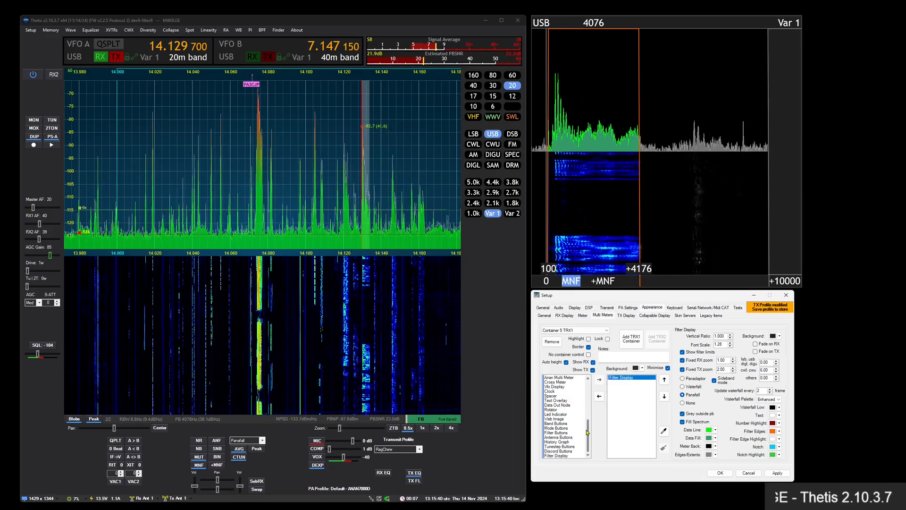
Zoom the main spectrum view all the way out and tune VFO A to the signal at 14.236500 MHz.
{"action": "left_click_drag", "start_coordinate": [588, 433], "coordinate": [592, 391]}
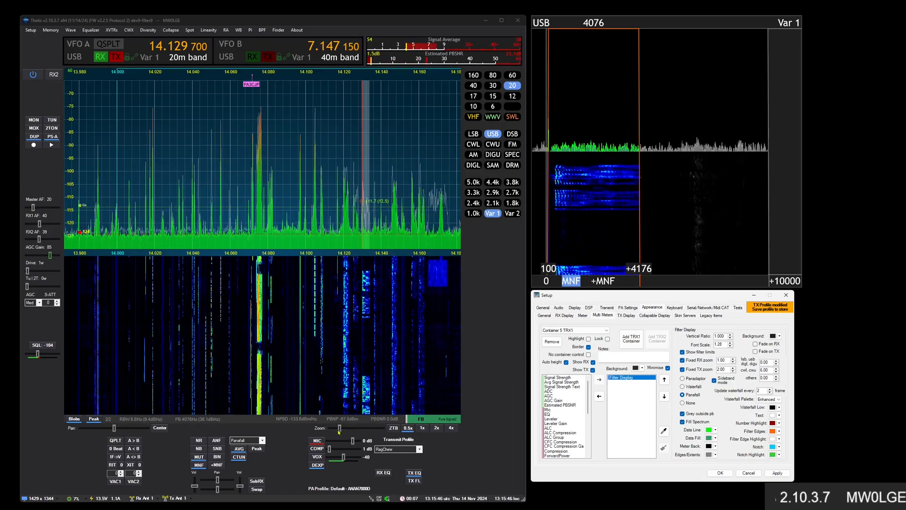
{"action": "left_click_drag", "start_coordinate": [339, 428], "coordinate": [331, 428]}
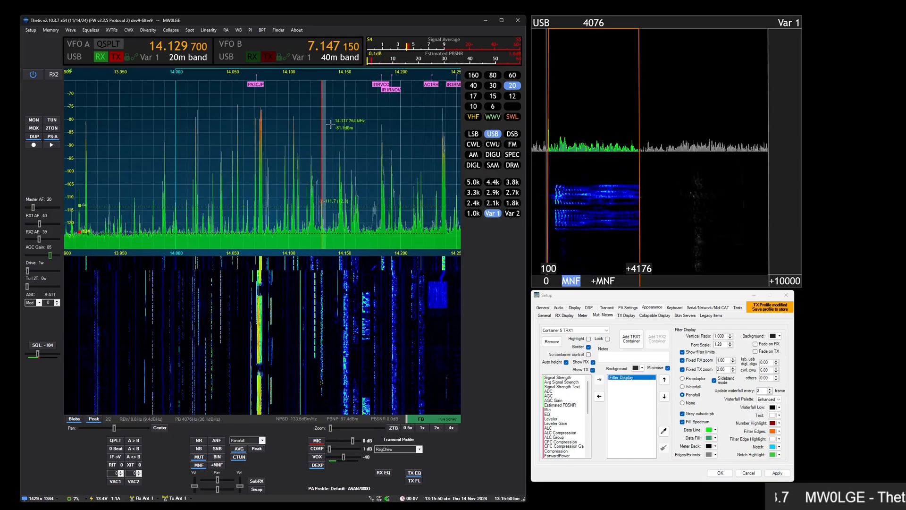
{"action": "left_click", "coordinate": [442, 204]}
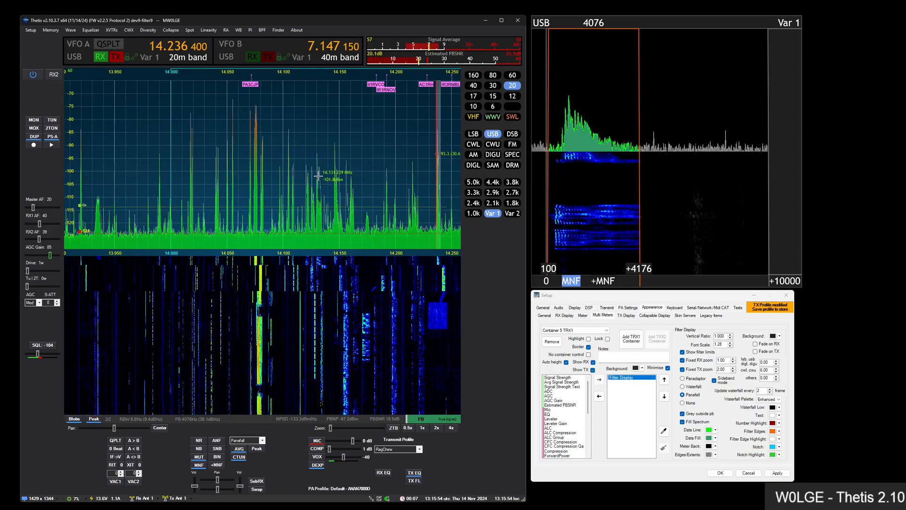
{"action": "left_click_drag", "start_coordinate": [416, 210], "coordinate": [290, 226]}
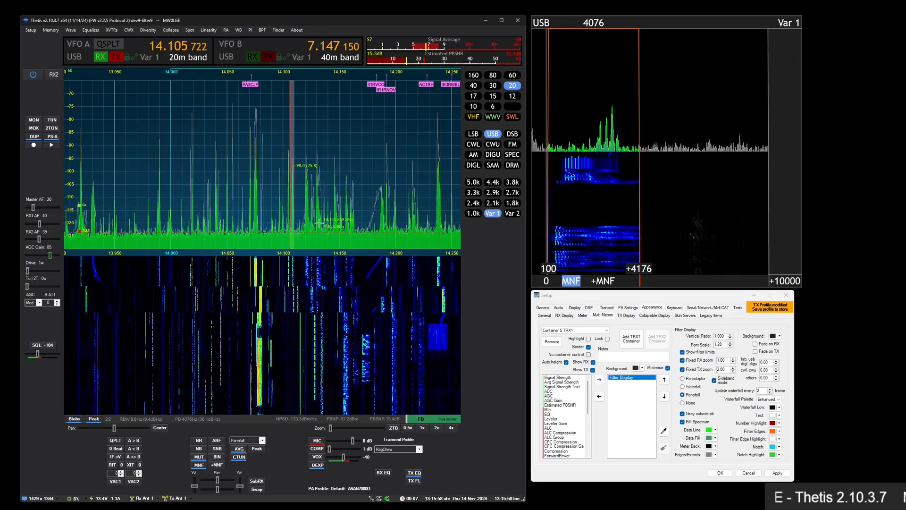
{"action": "left_click", "coordinate": [437, 228]}
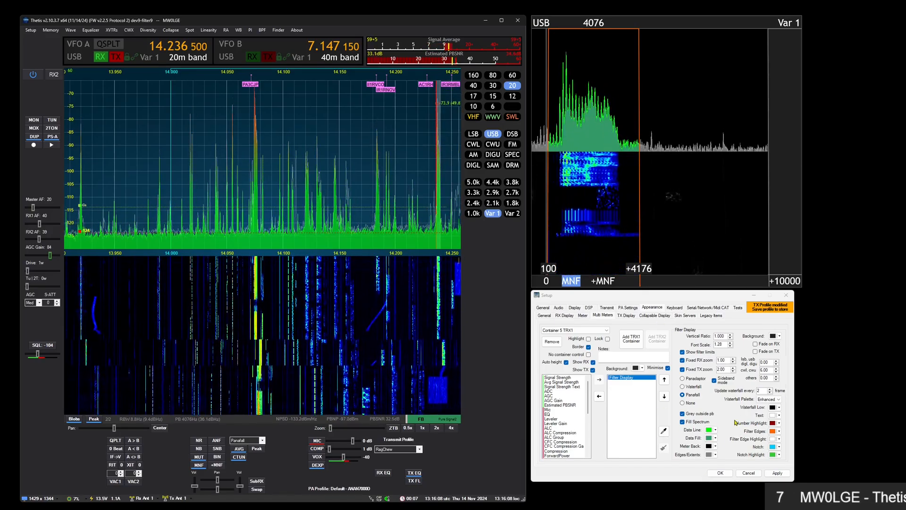
Set the filter display's font scale to 0.92, and switch its sideband mode off and back on.
{"action": "left_click_drag", "start_coordinate": [673, 299], "coordinate": [672, 309]}
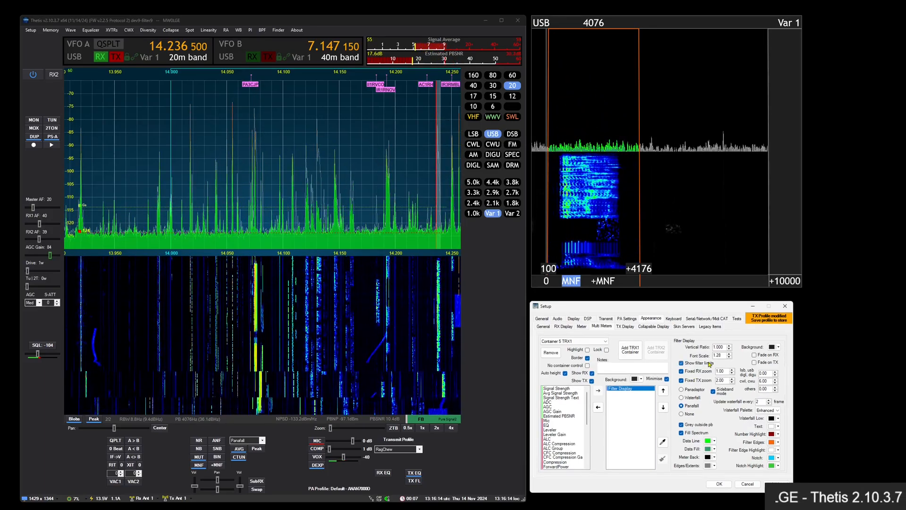
{"action": "scroll", "coordinate": [721, 354], "scroll_direction": "down", "scroll_amount": 15}
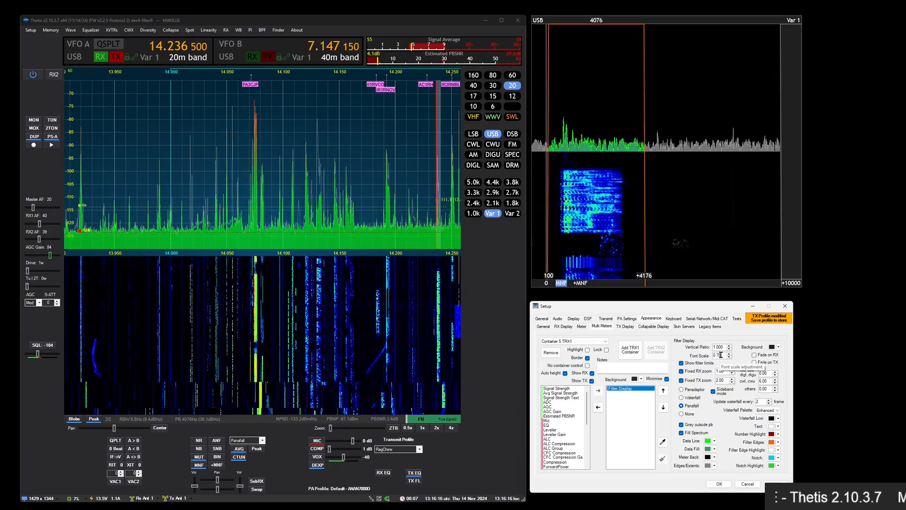
{"action": "scroll", "coordinate": [721, 355], "scroll_direction": "down", "scroll_amount": 5}
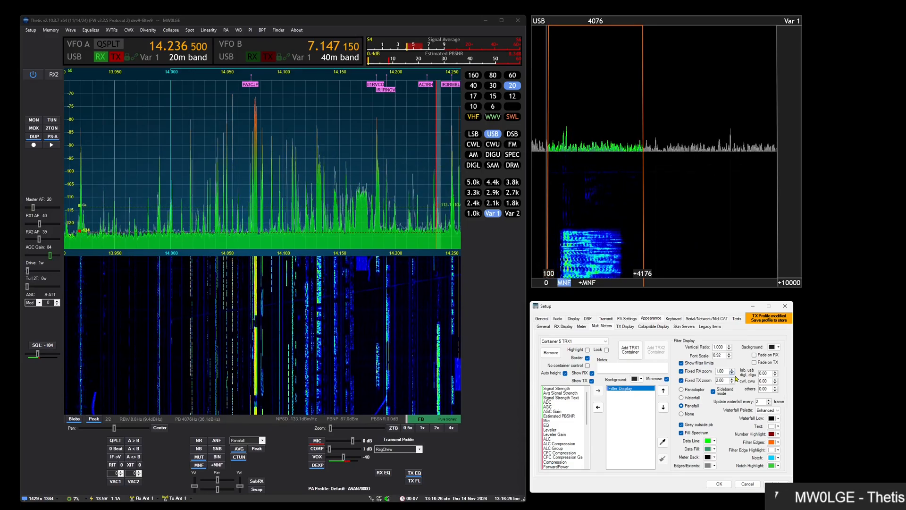
{"action": "left_click", "coordinate": [725, 393]}
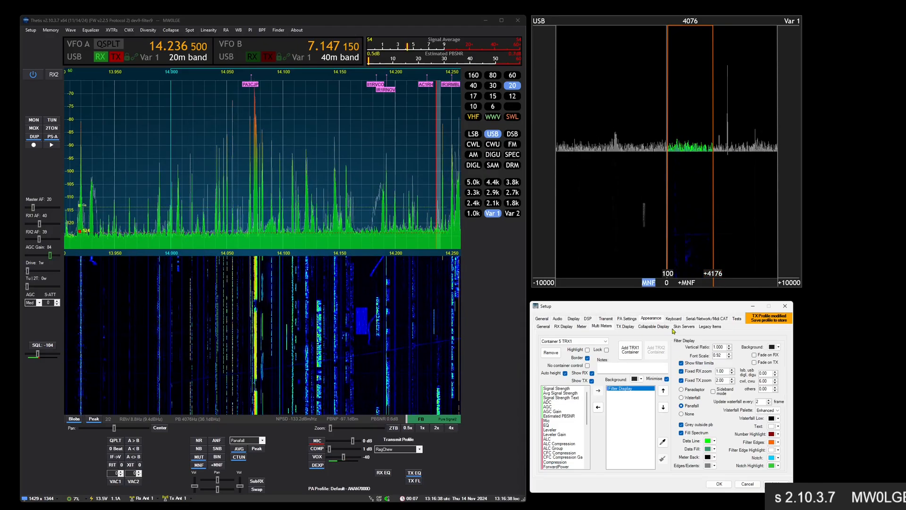
{"action": "left_click", "coordinate": [713, 392]}
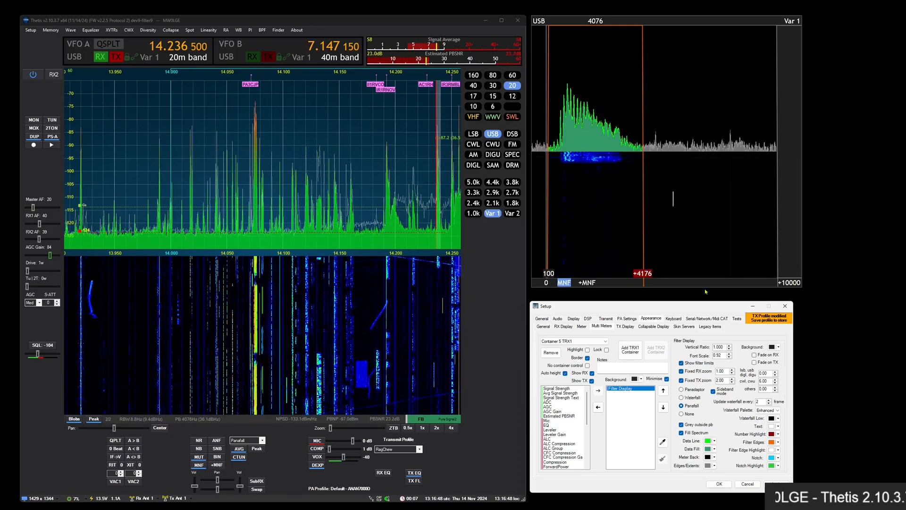
Set the RX1 max filter width to 5000 Hz and pull the receive filter's upper edge in to about 3114 Hz.
{"action": "left_click", "coordinate": [542, 318]}
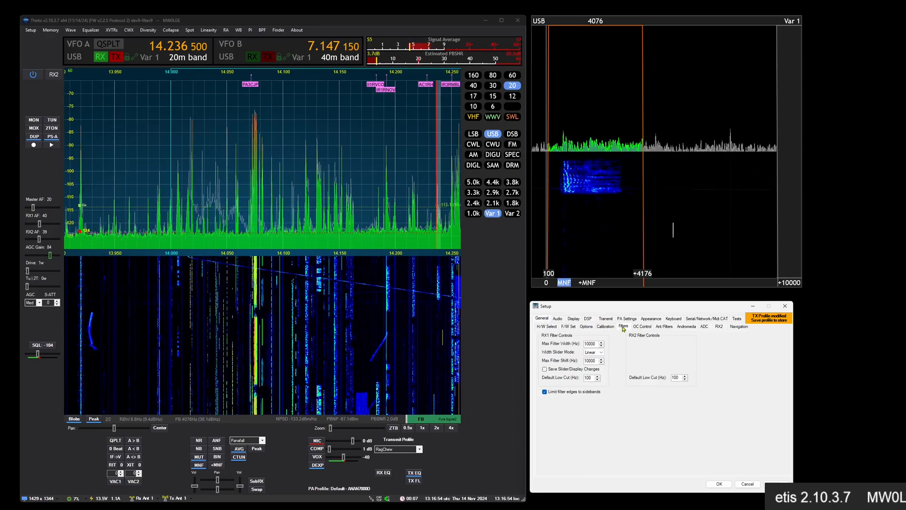
{"action": "left_click_drag", "start_coordinate": [597, 344], "coordinate": [558, 346]}
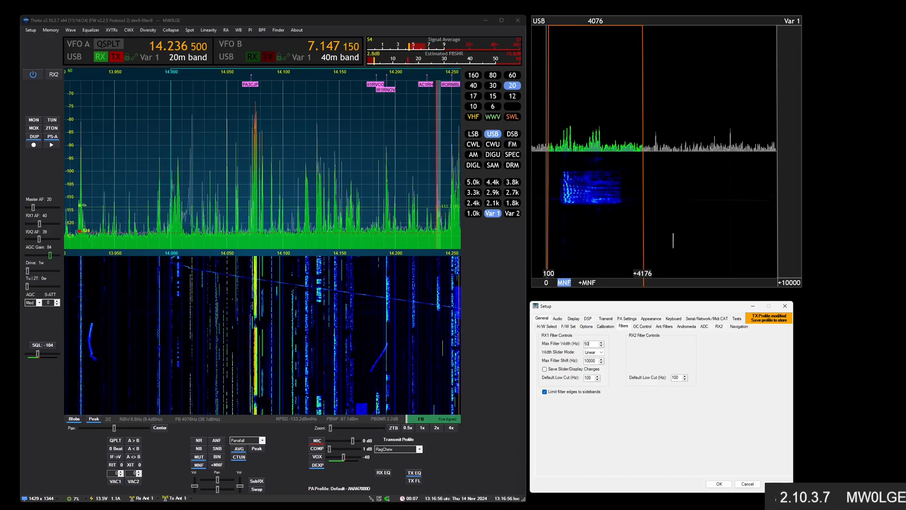
{"action": "type", "text": "5000"}
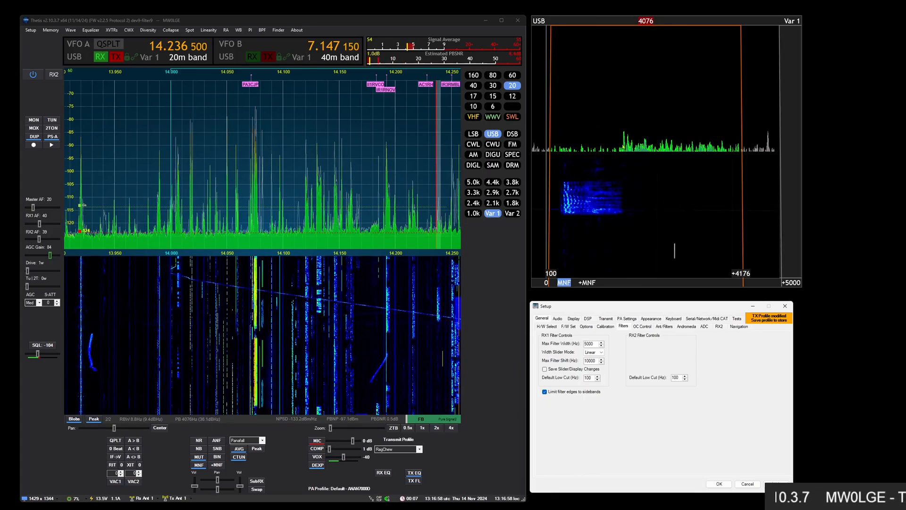
{"action": "left_click_drag", "start_coordinate": [742, 165], "coordinate": [693, 169]}
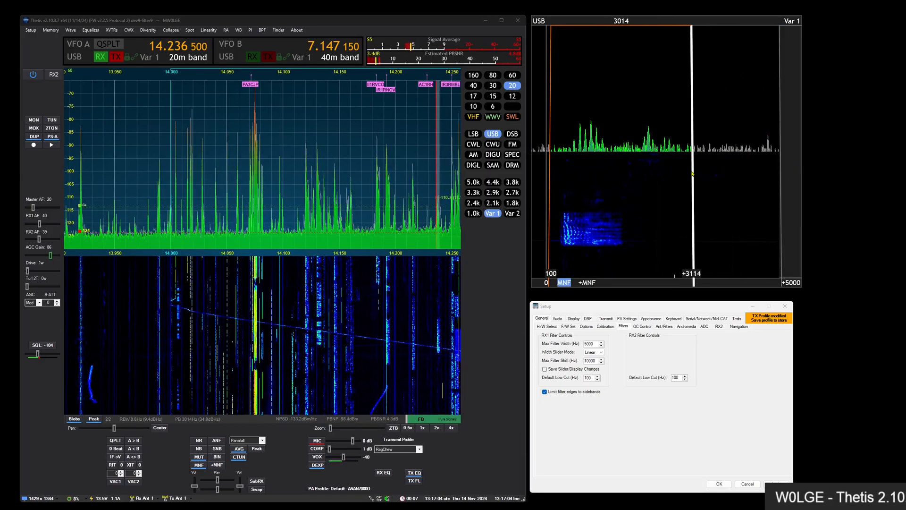
Set the RX1 max filter width back to 10000 Hz.
{"action": "double_click", "coordinate": [588, 344]}
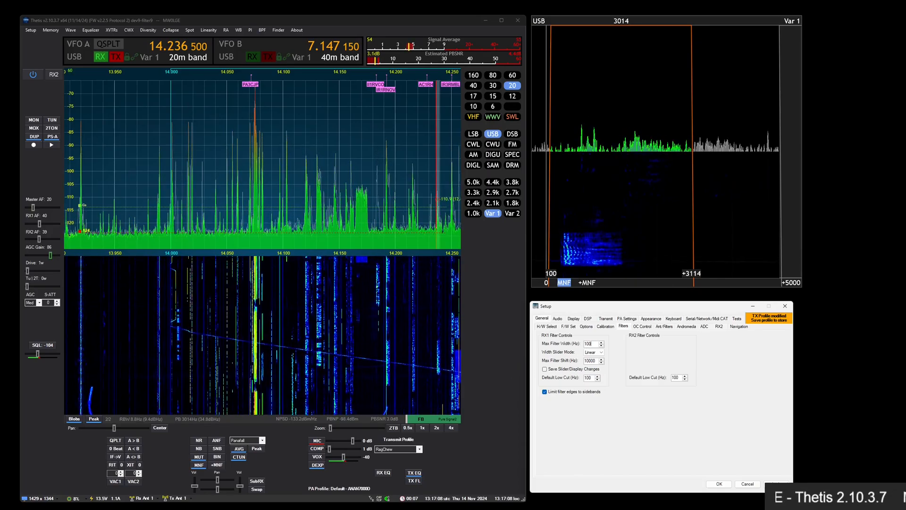
{"action": "type", "text": "10000"}
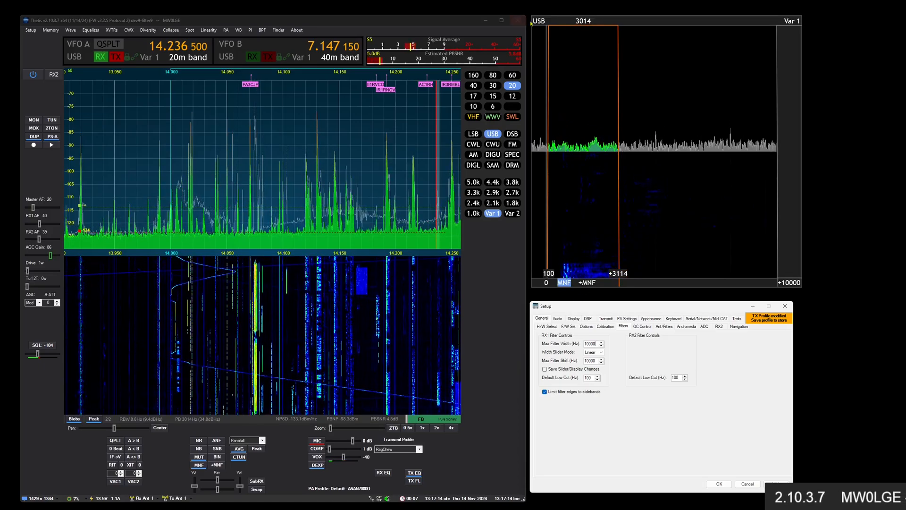
Turn off the filter display's fixed TX zoom, set its value to 1.00 and reset the cwl/cwu mode scale to 0.00.
{"action": "left_click", "coordinate": [651, 318]}
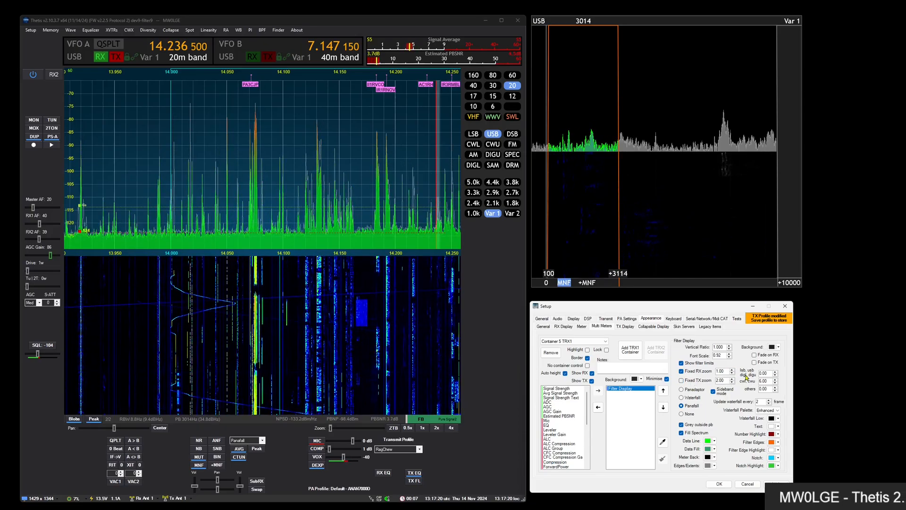
{"action": "double_click", "coordinate": [726, 380]}
{"action": "type", "text": "1"}
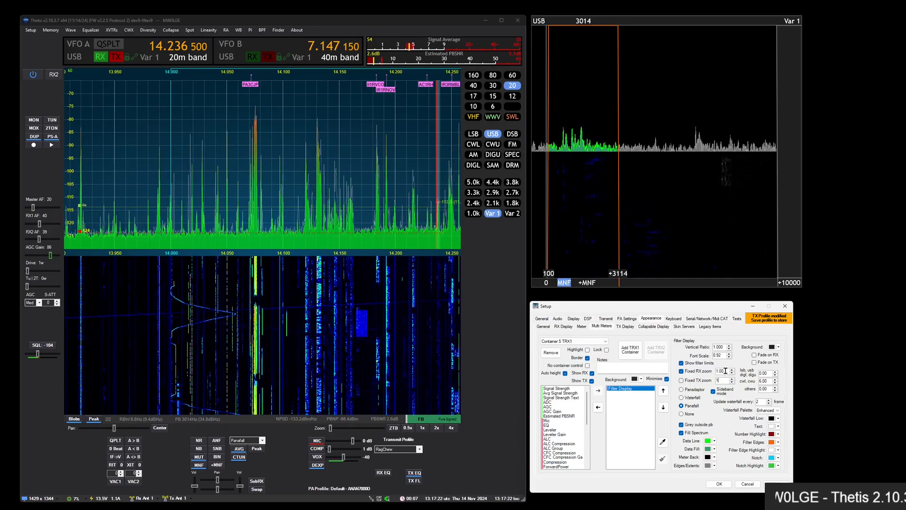
{"action": "double_click", "coordinate": [768, 381]}
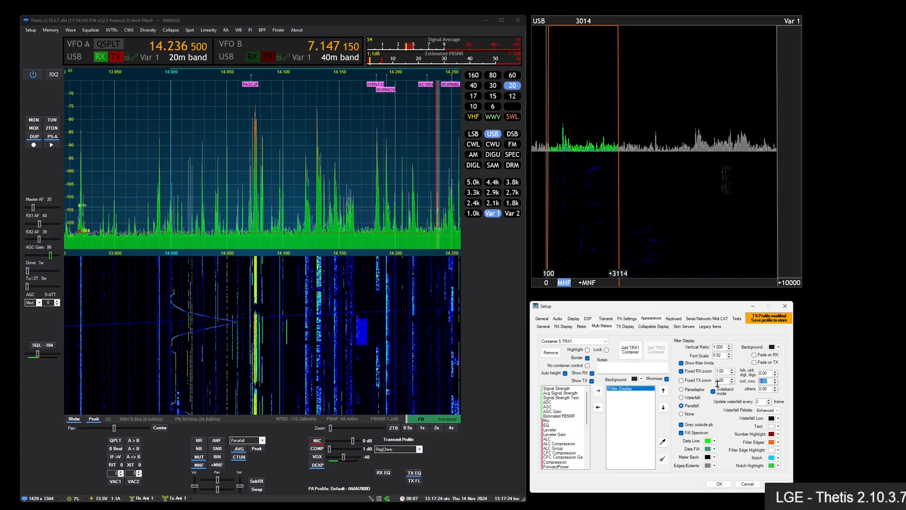
{"action": "left_click", "coordinate": [767, 371]}
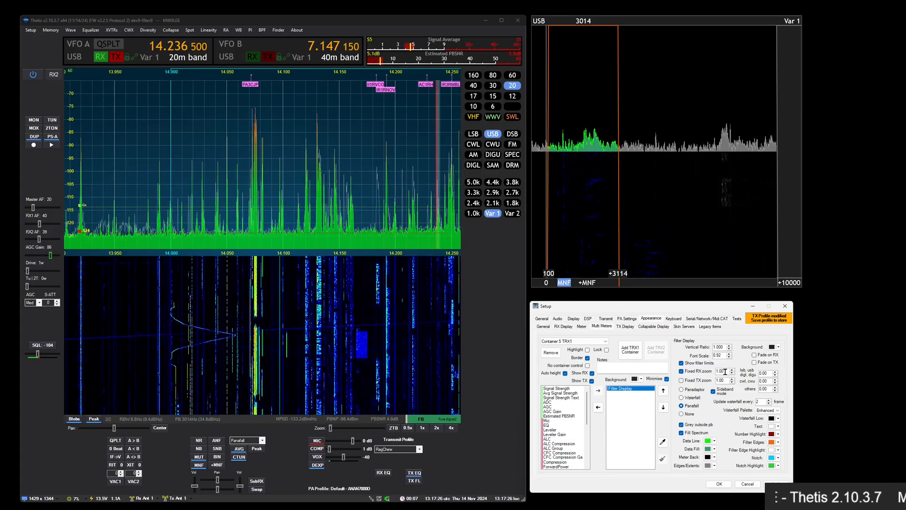
Try higher fixed RX zoom values on the filter display and bring the zoom back to 1.00.
{"action": "scroll", "coordinate": [725, 372], "scroll_direction": "up", "scroll_amount": 10}
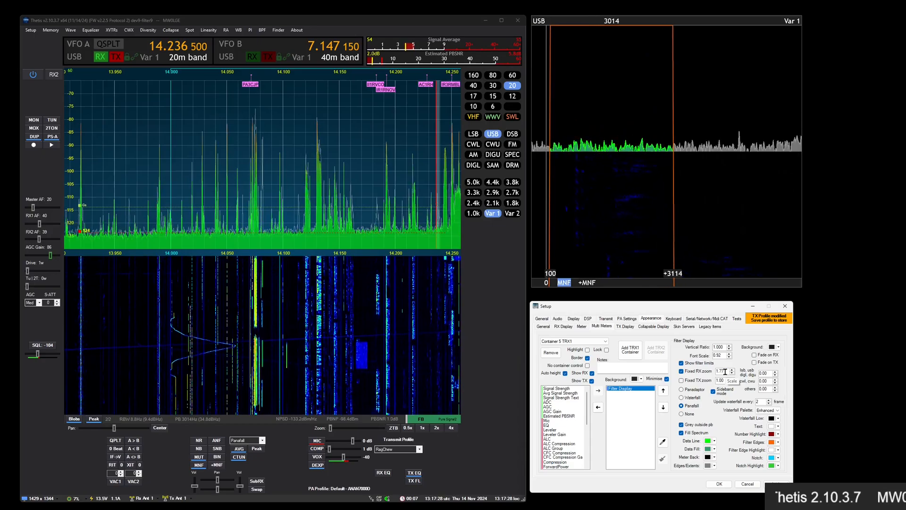
{"action": "scroll", "coordinate": [725, 371], "scroll_direction": "up", "scroll_amount": 11}
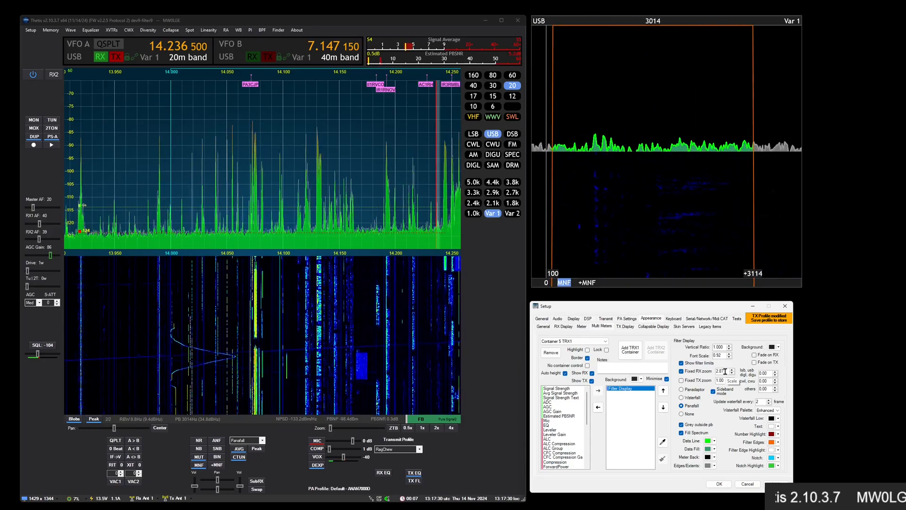
{"action": "scroll", "coordinate": [725, 371], "scroll_direction": "down", "scroll_amount": 12}
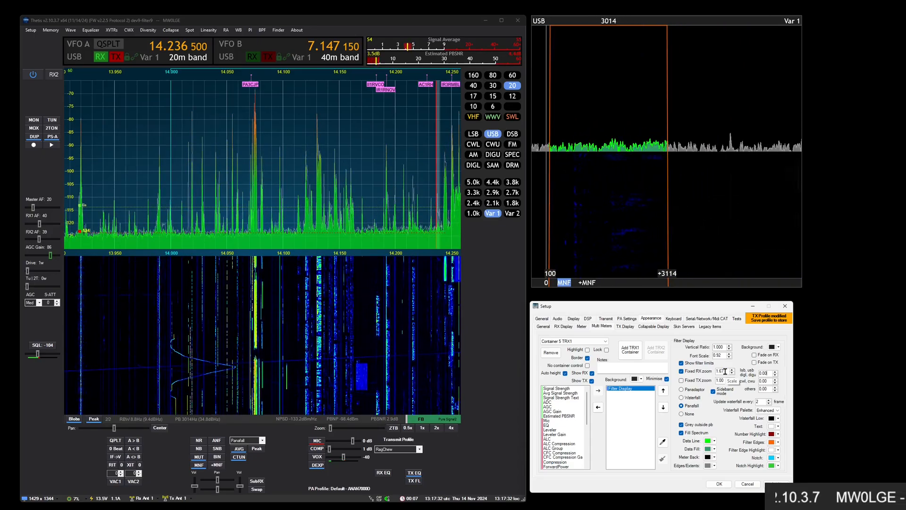
{"action": "scroll", "coordinate": [726, 372], "scroll_direction": "down", "scroll_amount": 7}
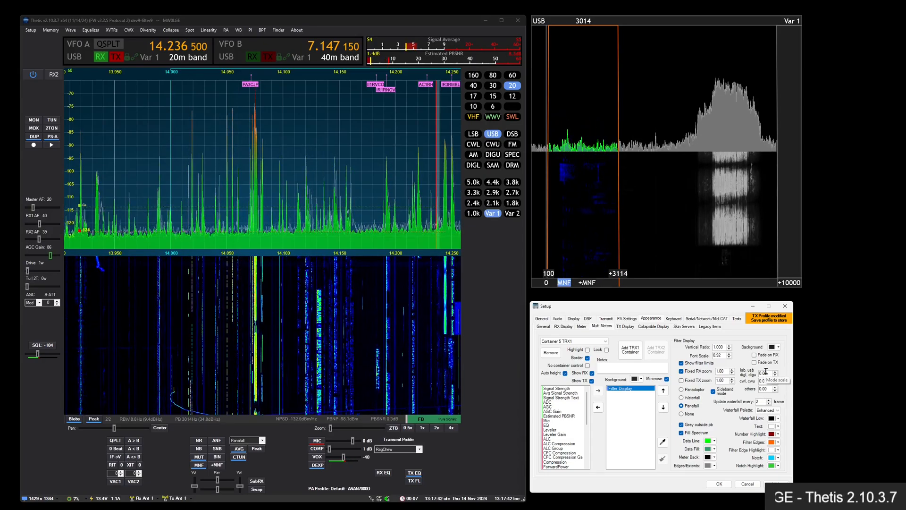
Raise the filter display's mode scale for lsb, usb, digl and digu, and reset it to 0.00.
{"action": "scroll", "coordinate": [765, 371], "scroll_direction": "up", "scroll_amount": 7}
{"action": "scroll", "coordinate": [766, 372], "scroll_direction": "up", "scroll_amount": 10}
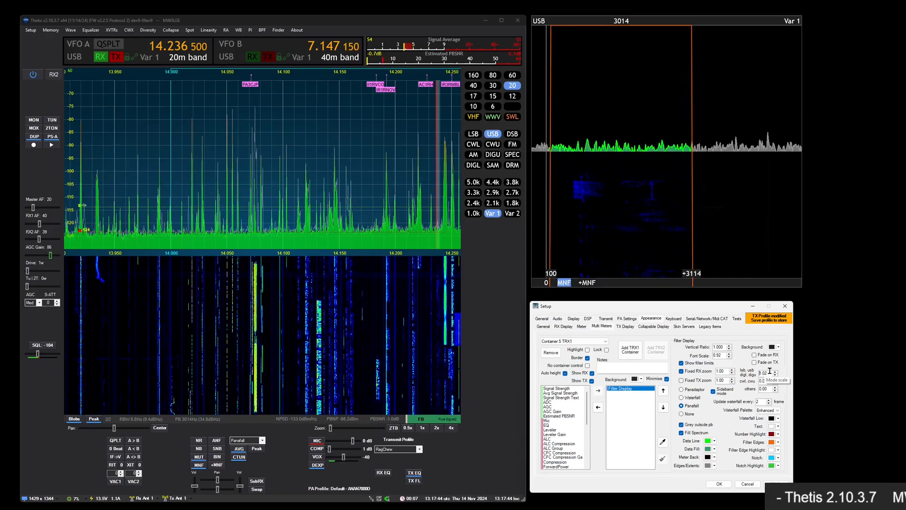
{"action": "scroll", "coordinate": [770, 371], "scroll_direction": "down", "scroll_amount": 1}
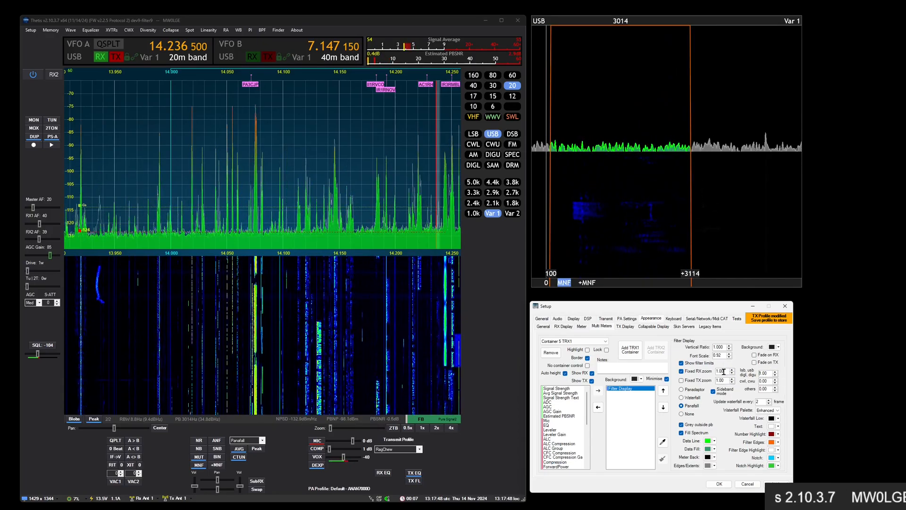
{"action": "double_click", "coordinate": [769, 372]}
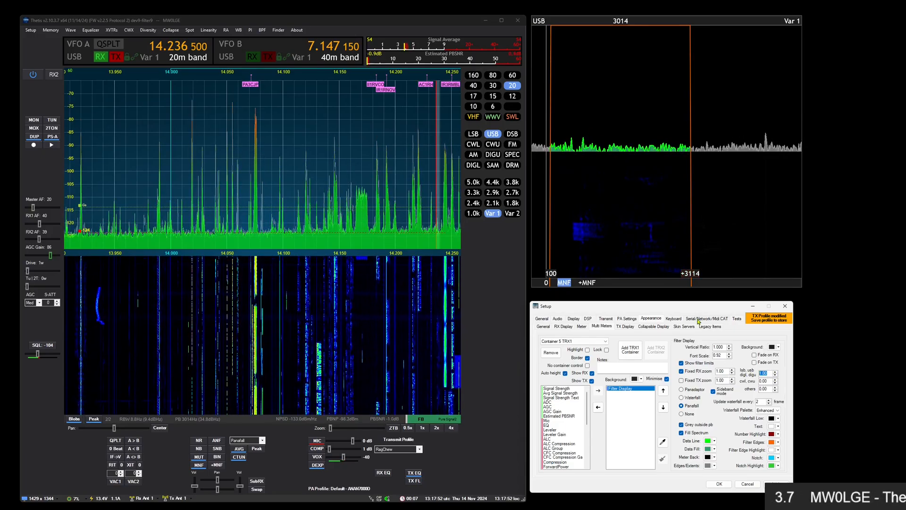
Set the fixed RX zoom to 2 for comparison and return it to 1.
{"action": "double_click", "coordinate": [727, 370]}
{"action": "type", "text": "2"}
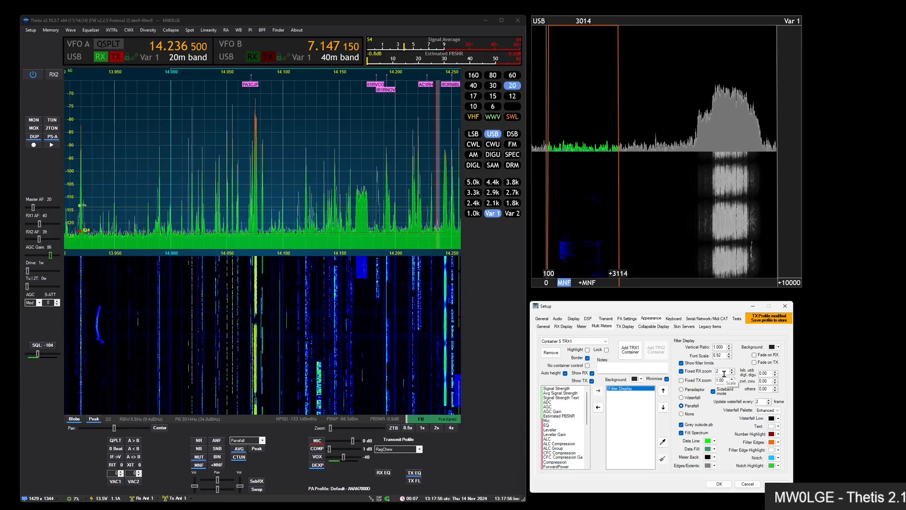
{"action": "key", "text": "Return"}
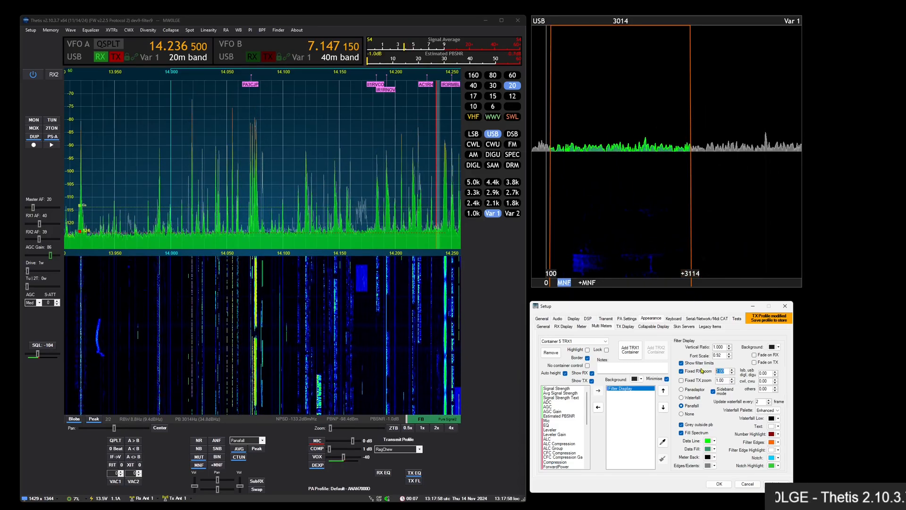
{"action": "type", "text": "1"}
{"action": "key", "text": "Return"}
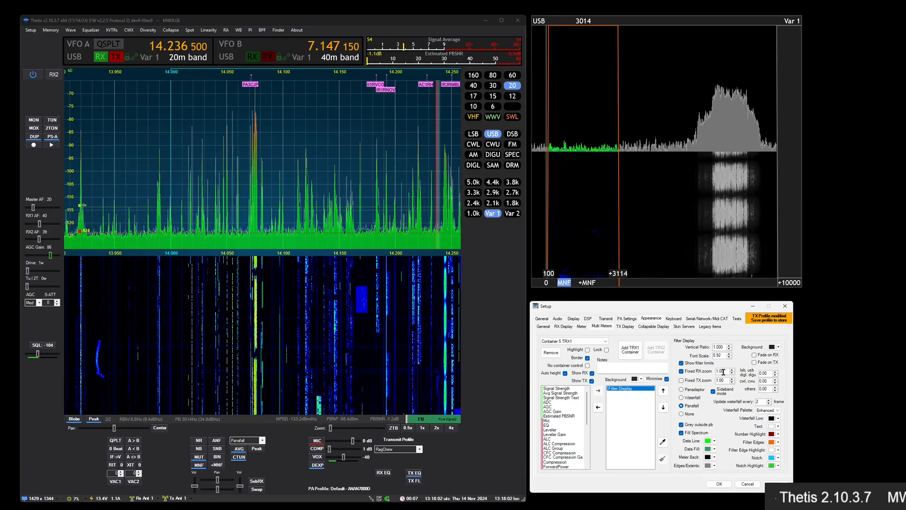
Set the filter display's fixed RX zoom to 2.40.
{"action": "scroll", "coordinate": [723, 373], "scroll_direction": "up", "scroll_amount": 9}
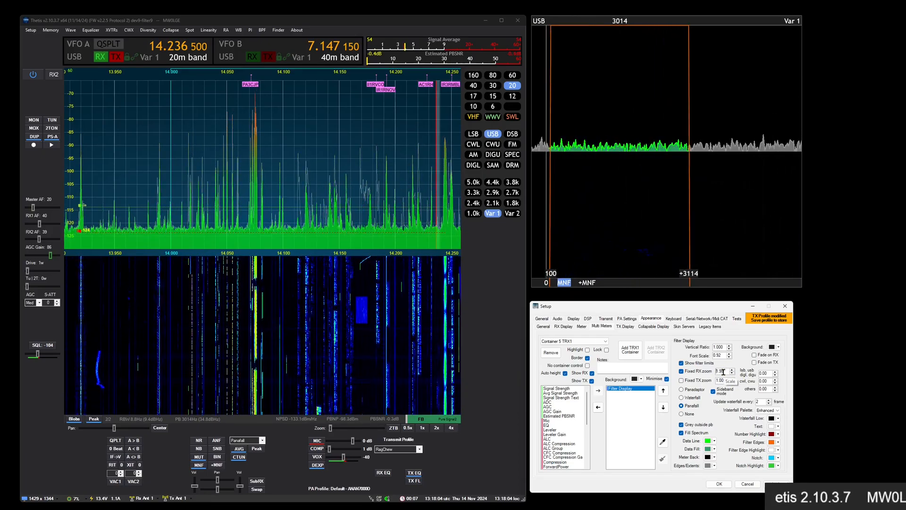
{"action": "scroll", "coordinate": [723, 372], "scroll_direction": "up", "scroll_amount": 5}
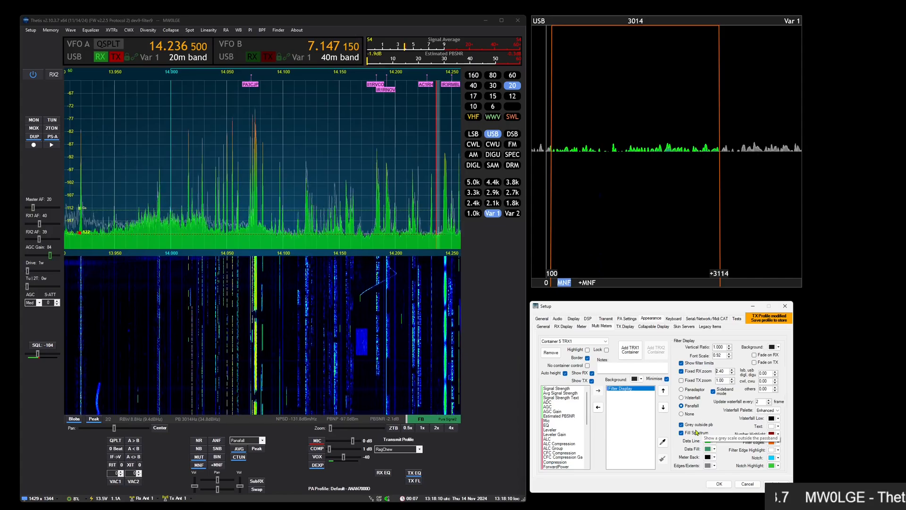
Show the filter display as Waterfall, tune VFO A to 14.074000 MHz and set the display to Panafall.
{"action": "left_click", "coordinate": [692, 398]}
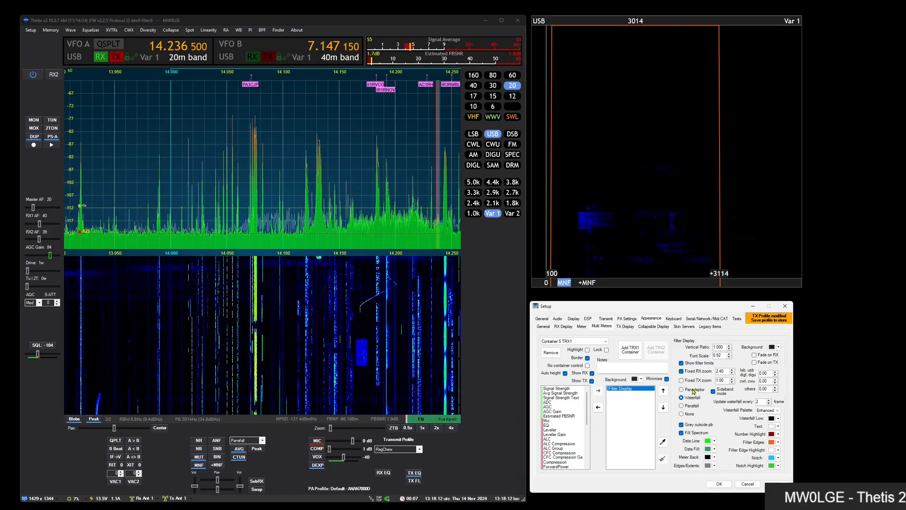
{"action": "left_click", "coordinate": [254, 206]}
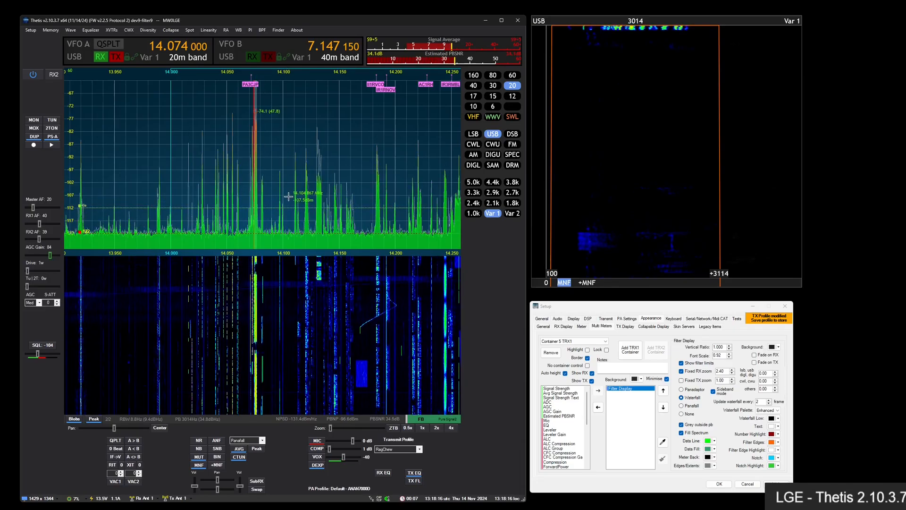
{"action": "left_click", "coordinate": [693, 406]}
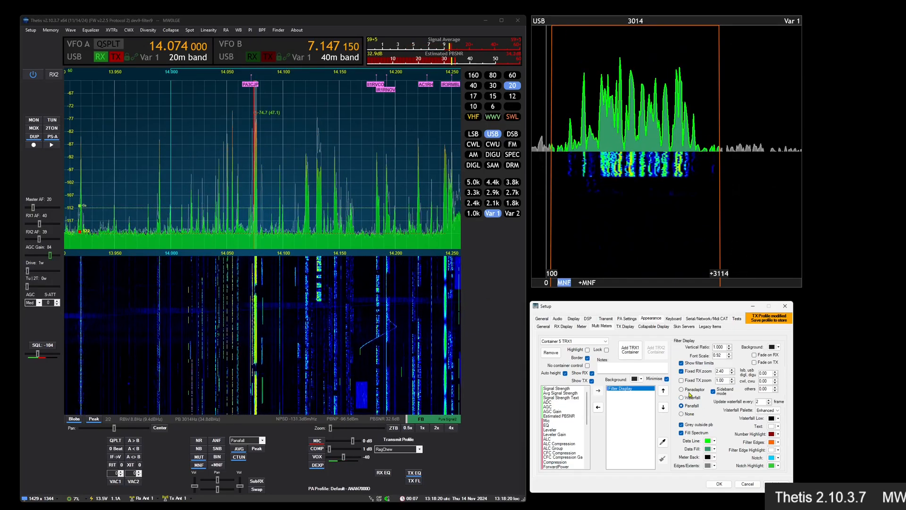
Show the filter display as Panadaptor and as Waterfall, and return it to Panafall.
{"action": "left_click", "coordinate": [690, 391]}
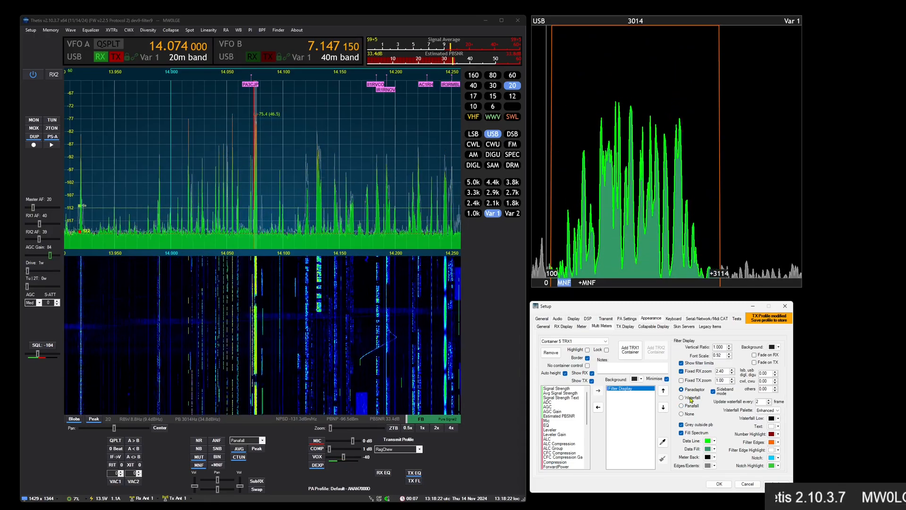
{"action": "left_click", "coordinate": [690, 398]}
{"action": "left_click", "coordinate": [691, 407]}
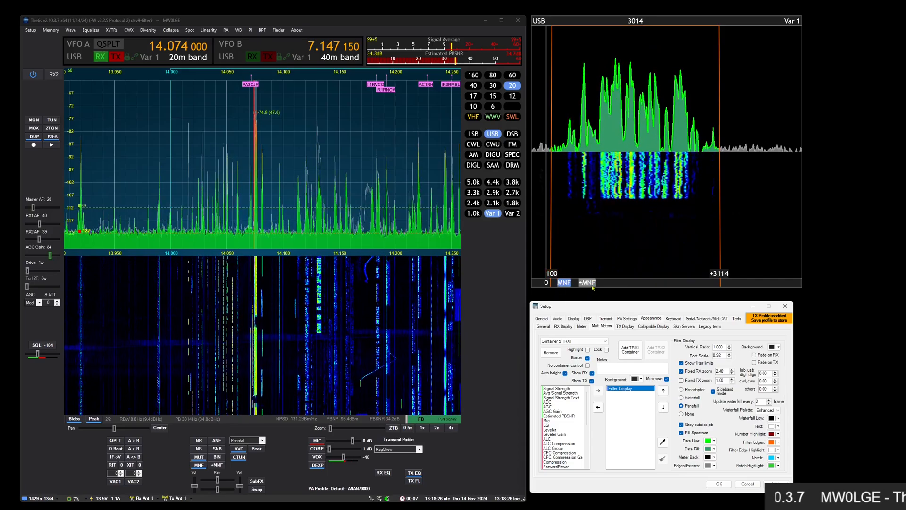
Toggle the MNF notch filter off and on, using both the filter display and the main console, and leave it enabled.
{"action": "left_click", "coordinate": [565, 283]}
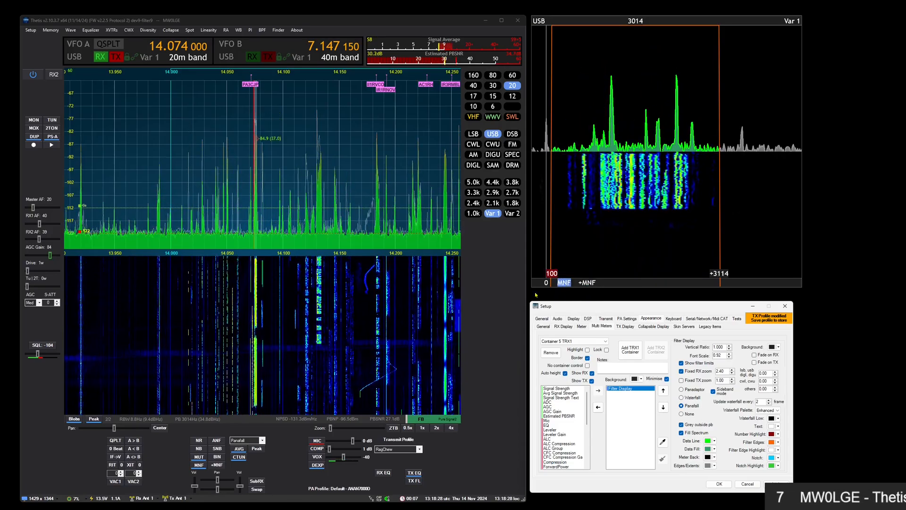
{"action": "left_click", "coordinate": [202, 467]}
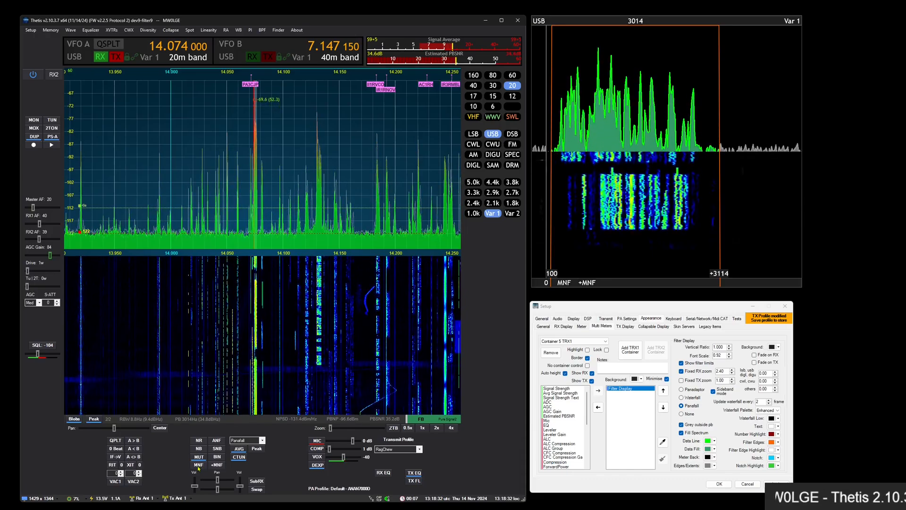
{"action": "left_click", "coordinate": [198, 466]}
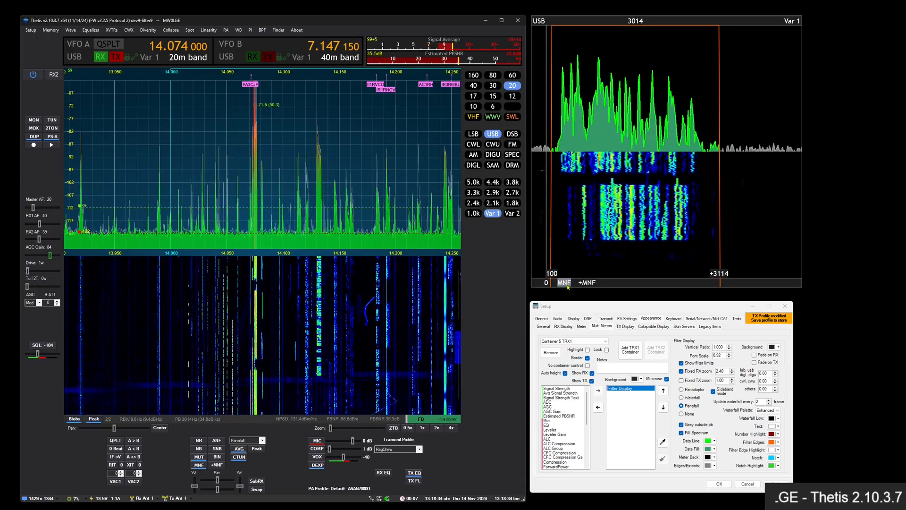
{"action": "left_click", "coordinate": [567, 285]}
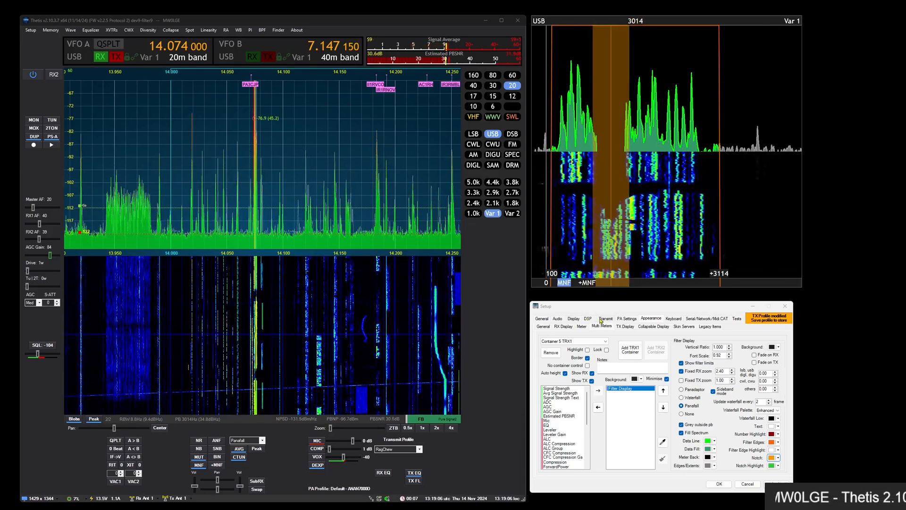
Open the DSP multi notch filter settings and turn the visual approximation of notch off and on again.
{"action": "left_click", "coordinate": [542, 318]}
{"action": "left_click", "coordinate": [623, 326]}
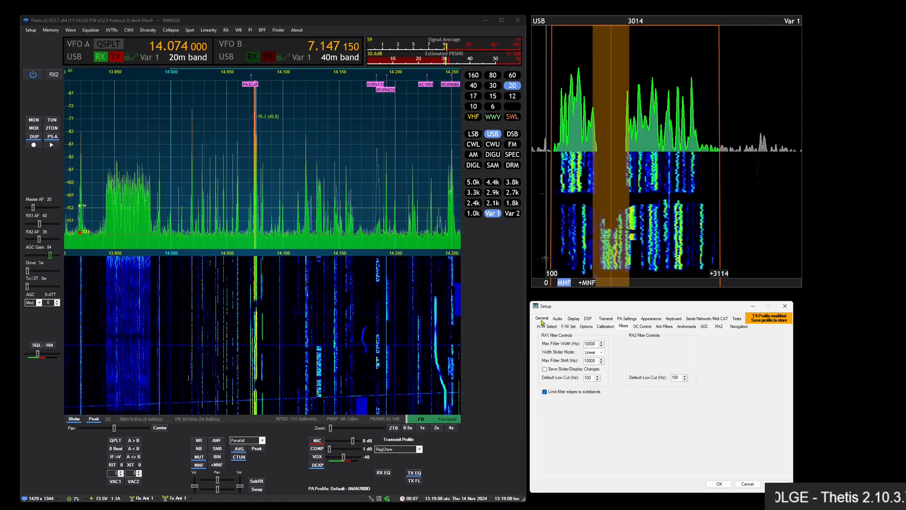
{"action": "left_click", "coordinate": [587, 318]}
{"action": "left_click", "coordinate": [675, 326]}
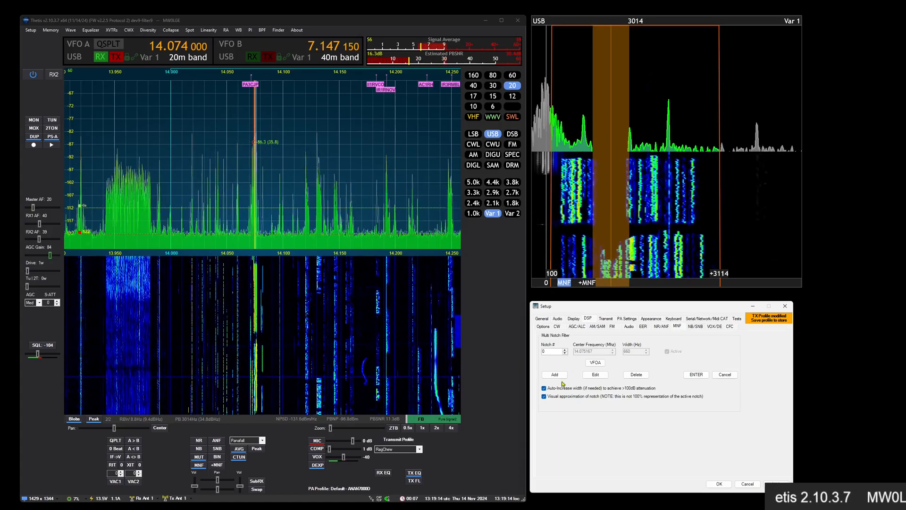
{"action": "left_click", "coordinate": [573, 398]}
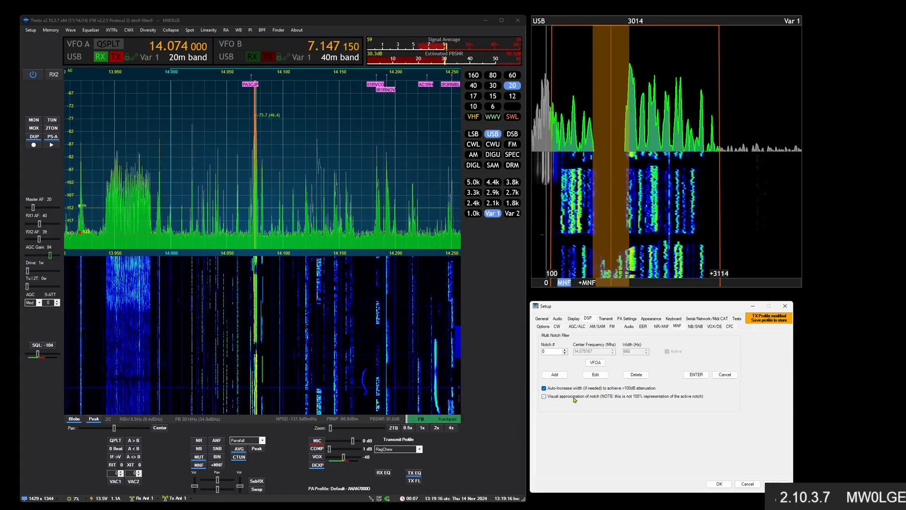
{"action": "left_click", "coordinate": [574, 397]}
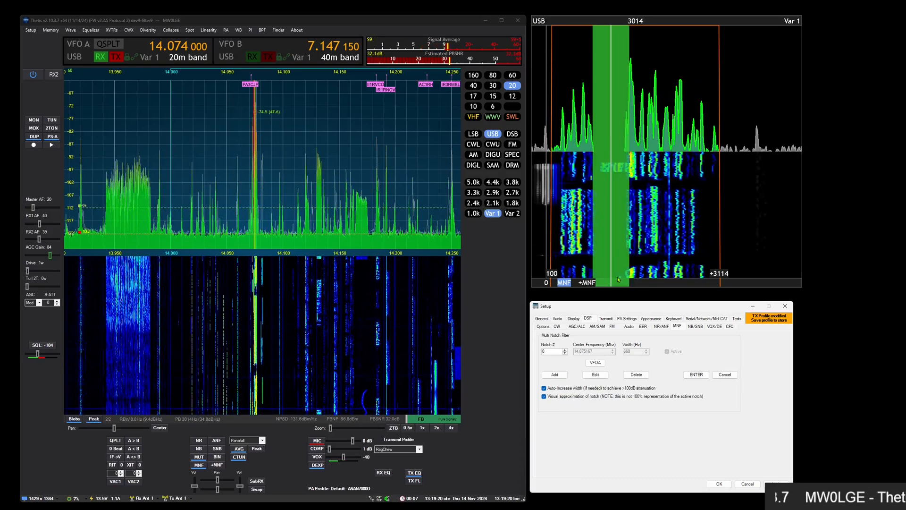
Narrow the notch in the filter display to 200 Hz and further to 25 Hz.
{"action": "right_click", "coordinate": [614, 220]}
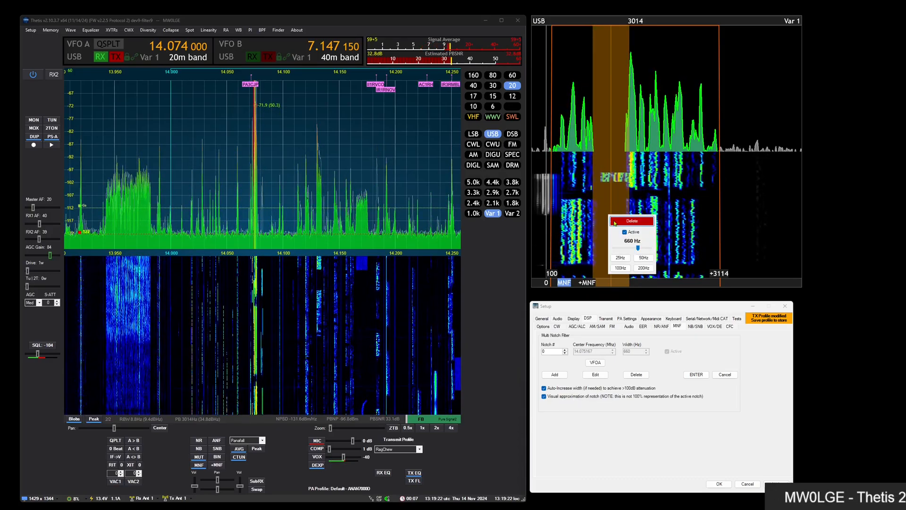
{"action": "left_click_drag", "start_coordinate": [640, 250], "coordinate": [621, 248]}
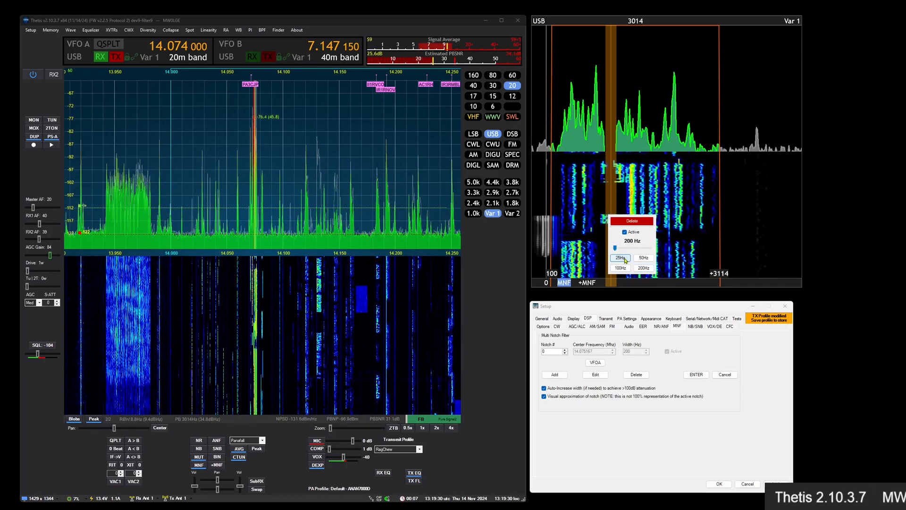
{"action": "left_click", "coordinate": [622, 258]}
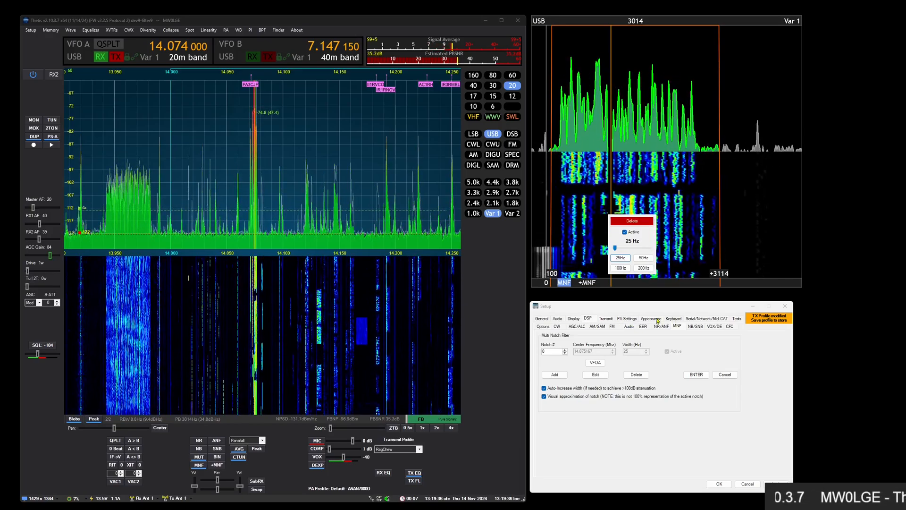
Switch the SSB/AM RX filter size repeatedly between 1024 and 4096 in the DSP options to compare the notch, ending on 4096.
{"action": "left_click", "coordinate": [549, 326]}
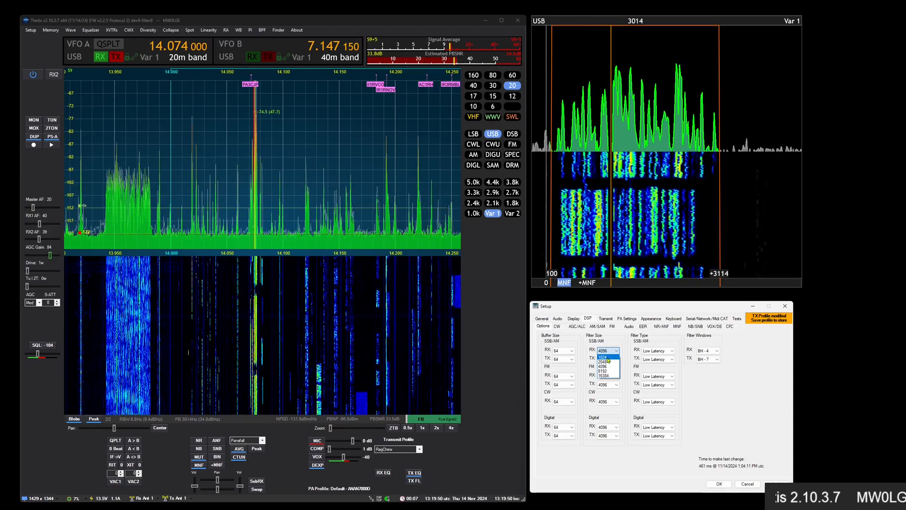
{"action": "left_click", "coordinate": [607, 358]}
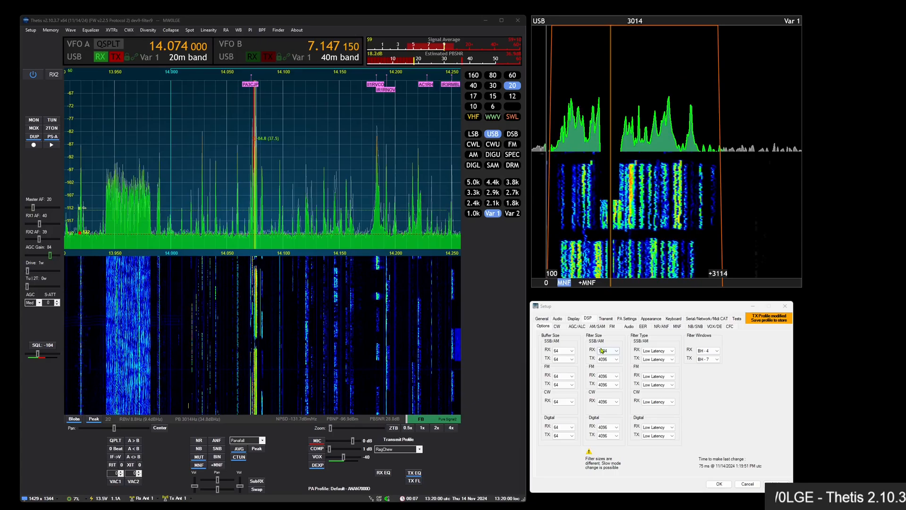
{"action": "left_click", "coordinate": [615, 351]}
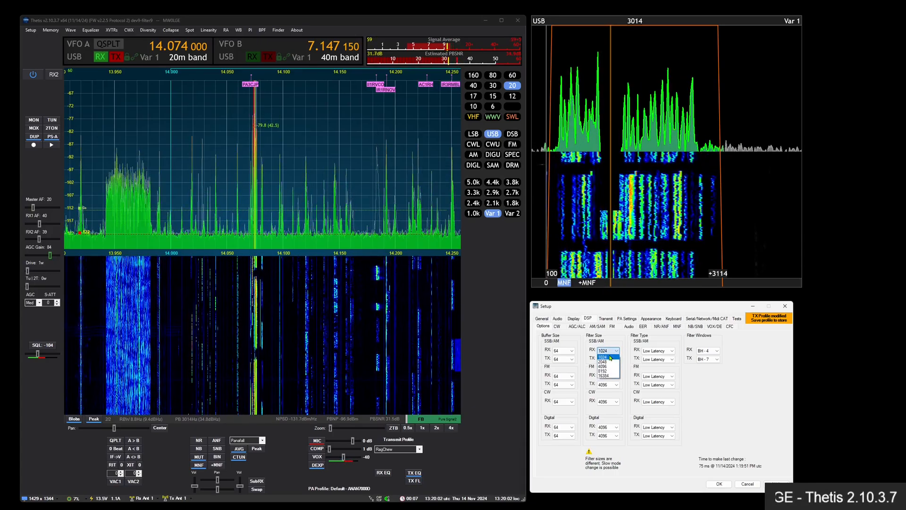
{"action": "left_click", "coordinate": [609, 367]}
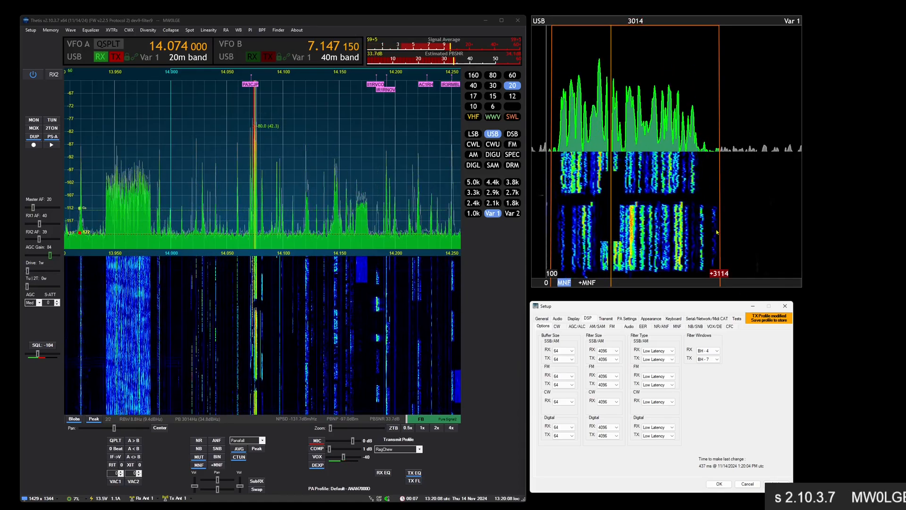
{"action": "scroll", "coordinate": [615, 353], "scroll_direction": "up", "scroll_amount": 2}
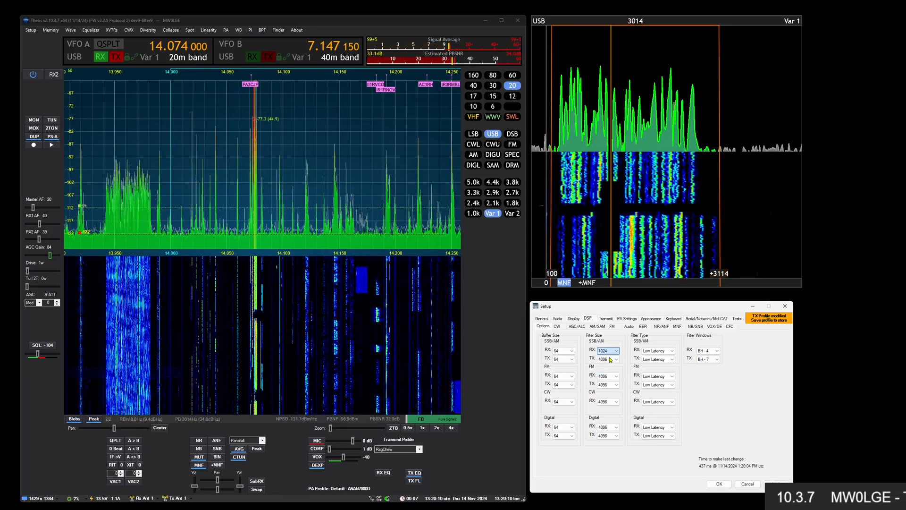
{"action": "left_click", "coordinate": [616, 351]}
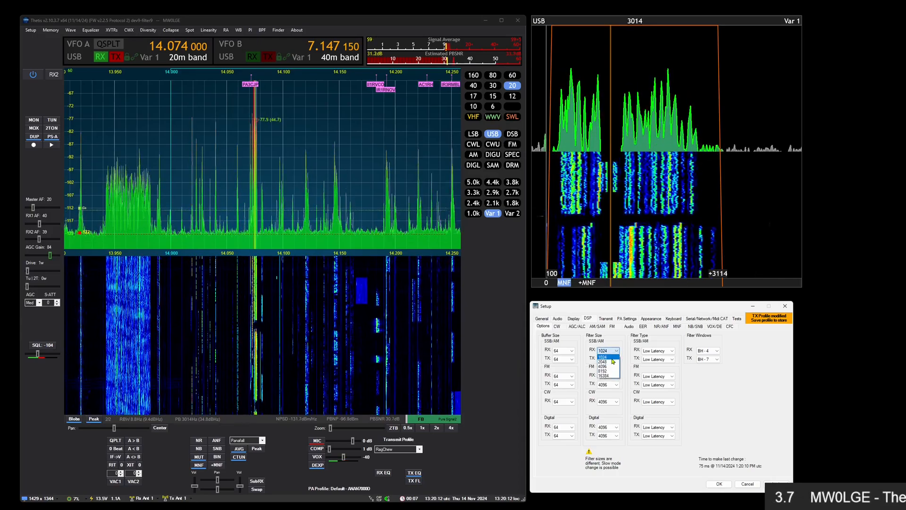
{"action": "left_click", "coordinate": [611, 364]}
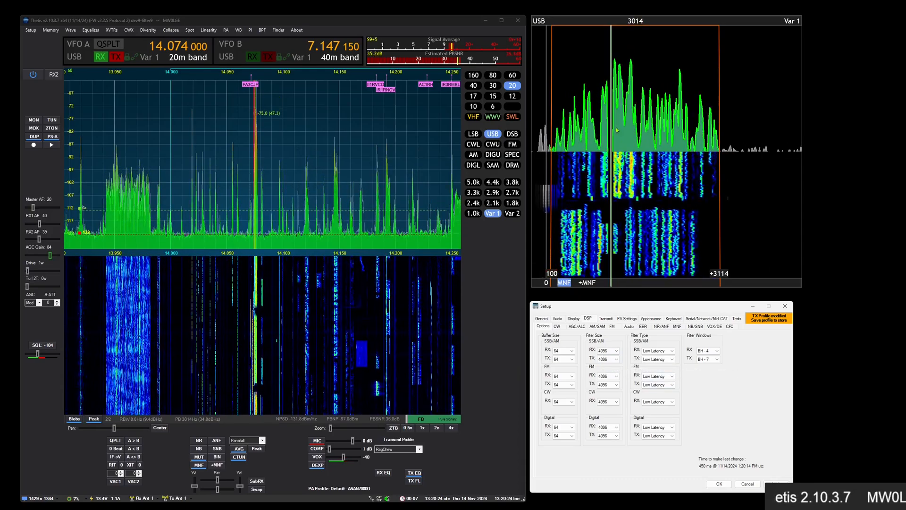
Move the existing notch slightly higher in the passband, and add a second notch placed further up.
{"action": "left_click_drag", "start_coordinate": [611, 146], "coordinate": [624, 160]}
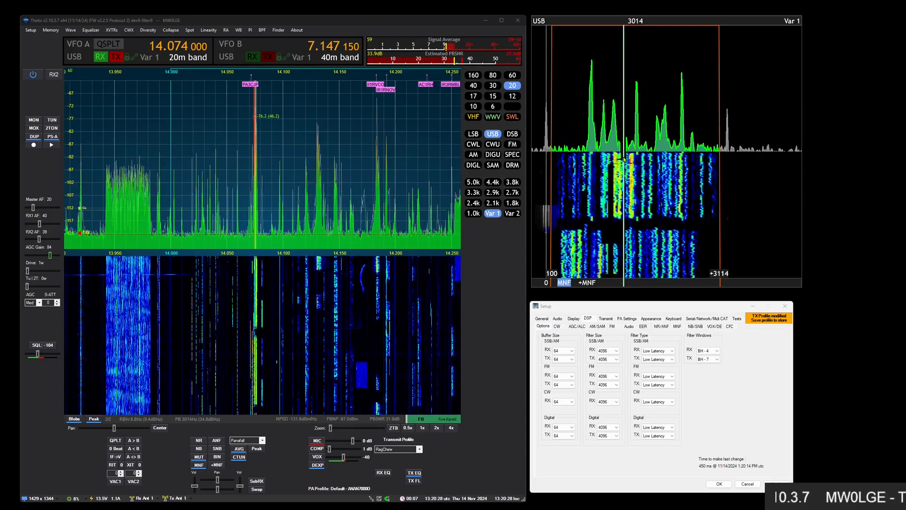
{"action": "left_click", "coordinate": [588, 284]}
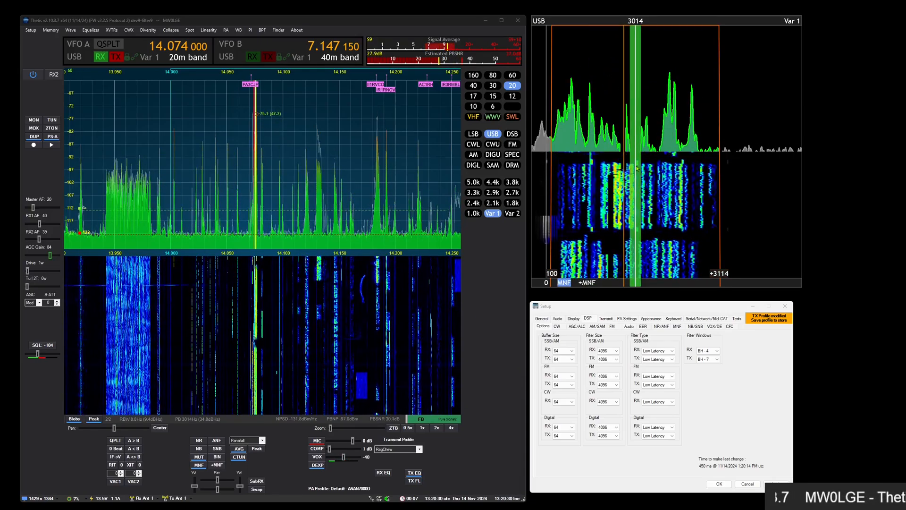
{"action": "left_click_drag", "start_coordinate": [635, 170], "coordinate": [674, 171]}
Delete both notches from the filter display.
{"action": "right_click", "coordinate": [674, 171]}
{"action": "left_click", "coordinate": [682, 185]}
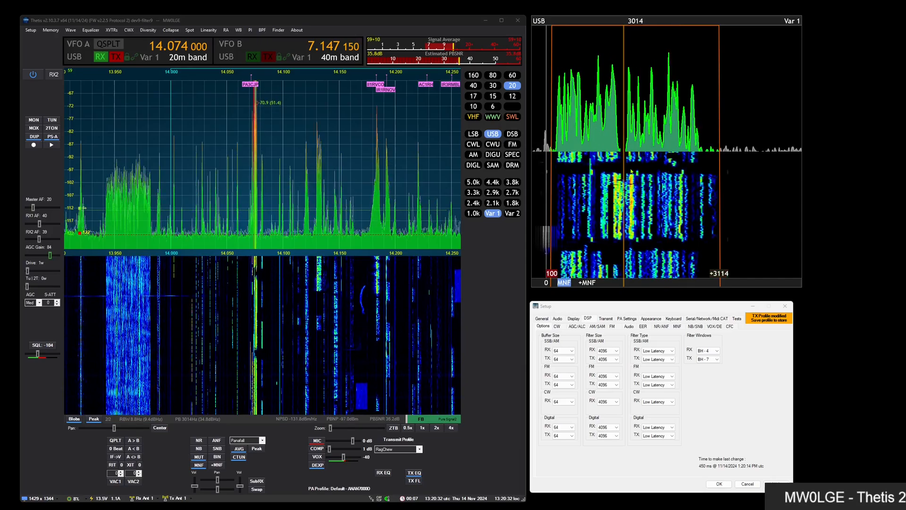
{"action": "right_click", "coordinate": [625, 170]}
{"action": "left_click", "coordinate": [632, 184]}
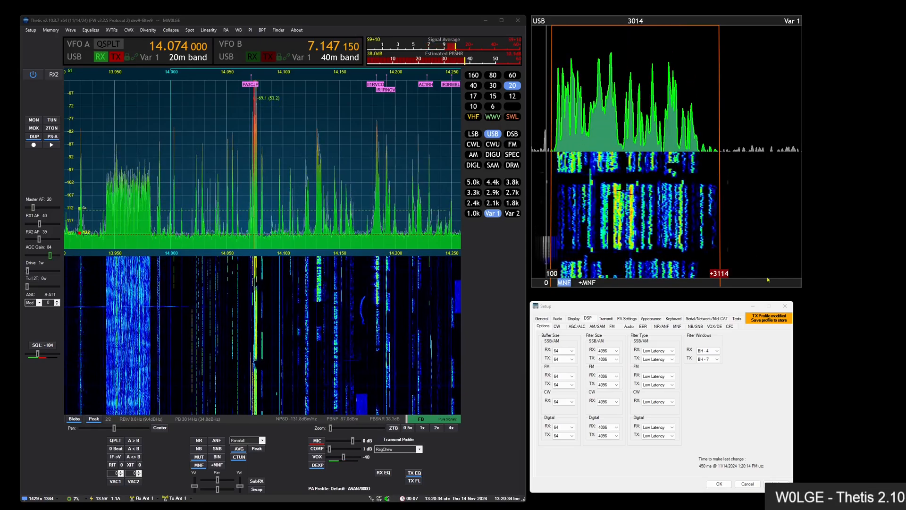
Shrink the filter display container to about 199 by 199 and raise its font scale to 2.24.
{"action": "left_click_drag", "start_coordinate": [799, 285], "coordinate": [628, 113]}
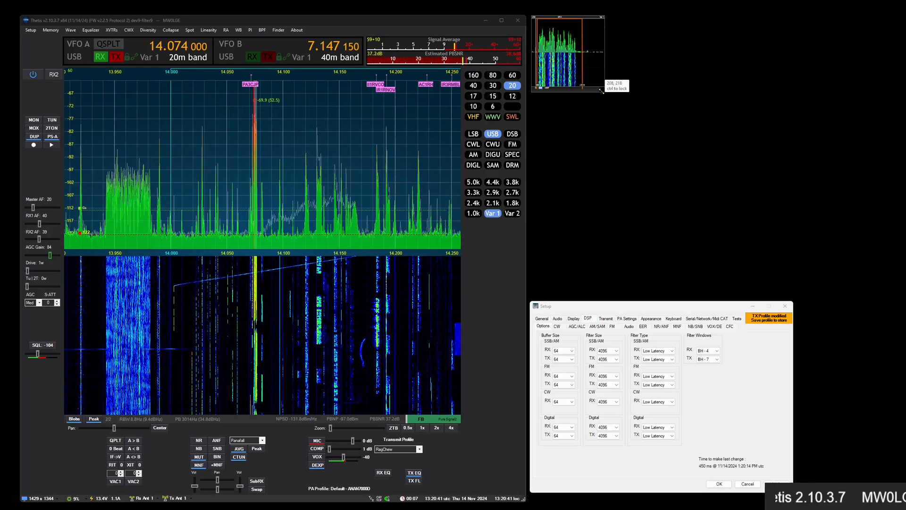
{"action": "left_click", "coordinate": [534, 20]}
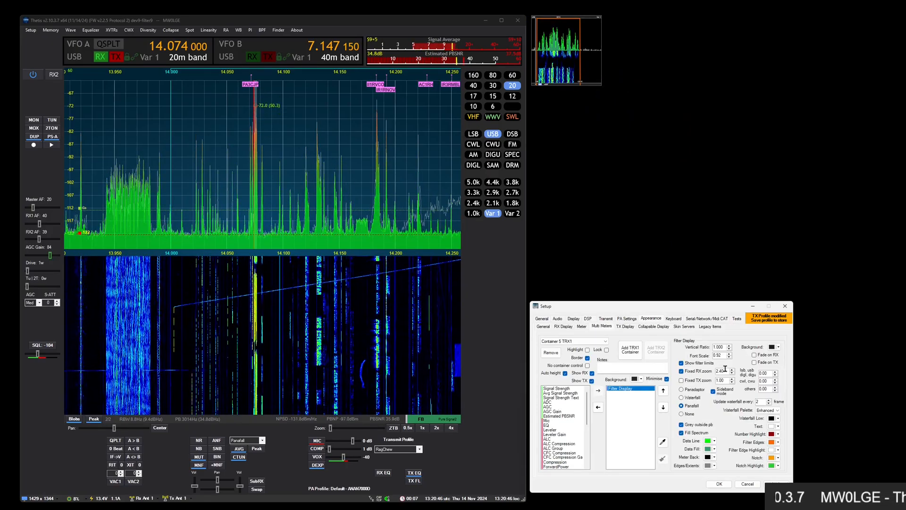
{"action": "scroll", "coordinate": [720, 357], "scroll_direction": "up", "scroll_amount": 1}
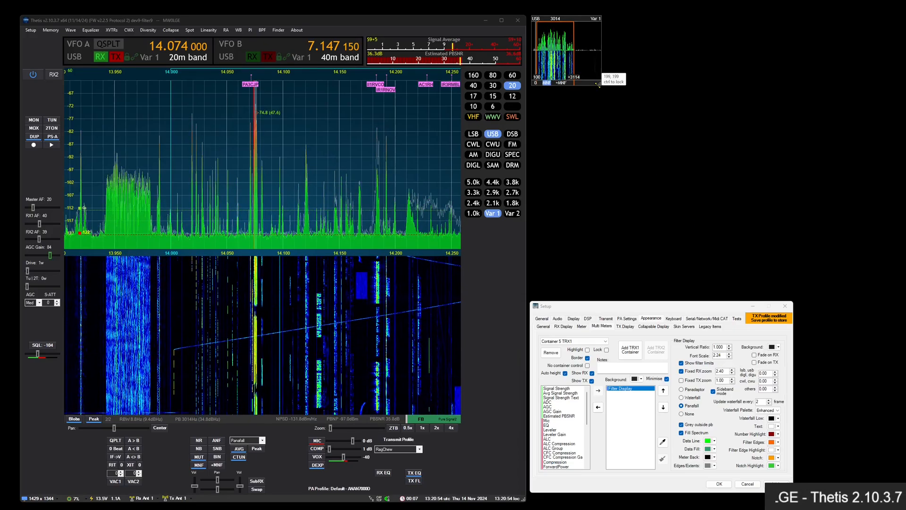
Enlarge the filter display container to fill the space above the Setup window and set its font scale to 0.95.
{"action": "left_click_drag", "start_coordinate": [598, 85], "coordinate": [789, 289]}
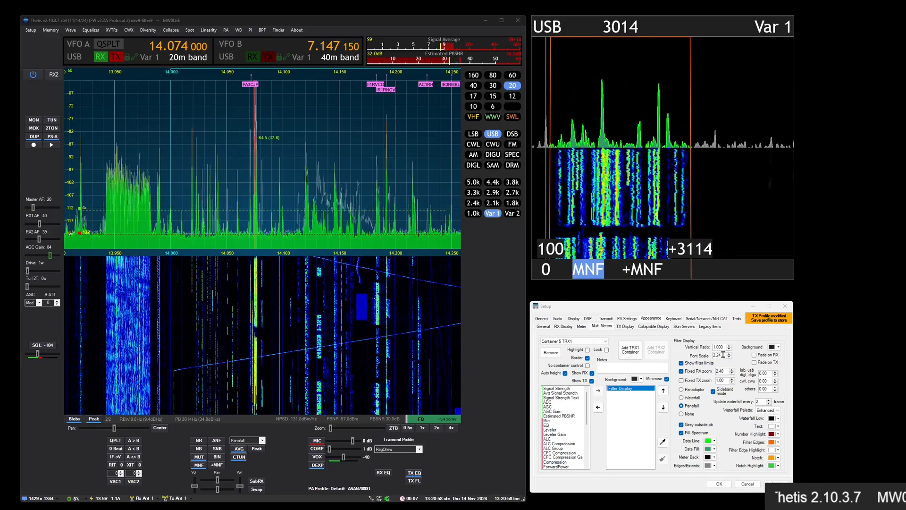
{"action": "scroll", "coordinate": [723, 355], "scroll_direction": "down", "scroll_amount": 20}
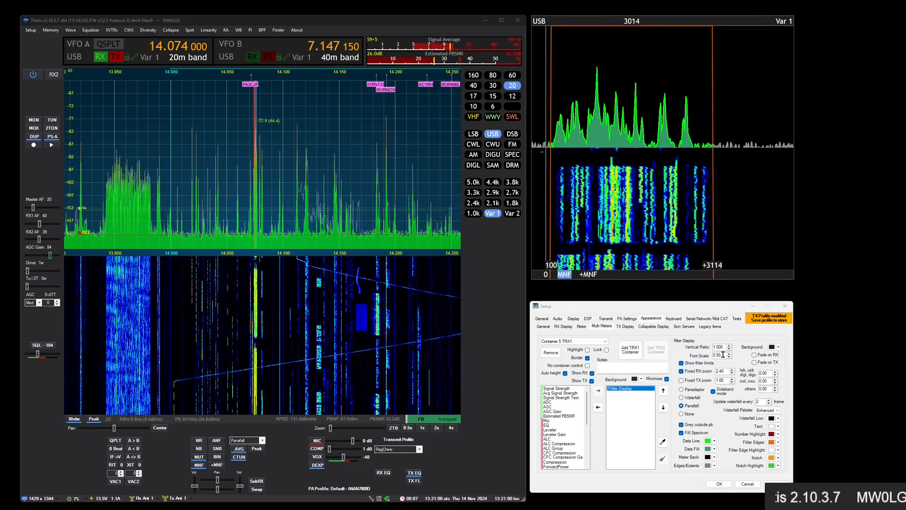
{"action": "scroll", "coordinate": [723, 355], "scroll_direction": "down", "scroll_amount": 4}
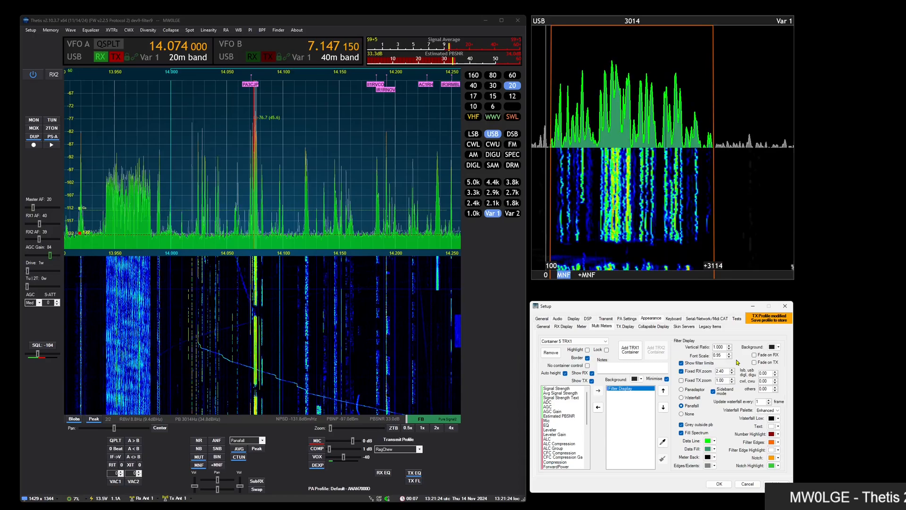
Turn Fade on RX on and off for the filter display, and try an orange meter background before restoring it to black.
{"action": "left_click", "coordinate": [761, 356]}
{"action": "left_click", "coordinate": [760, 355]}
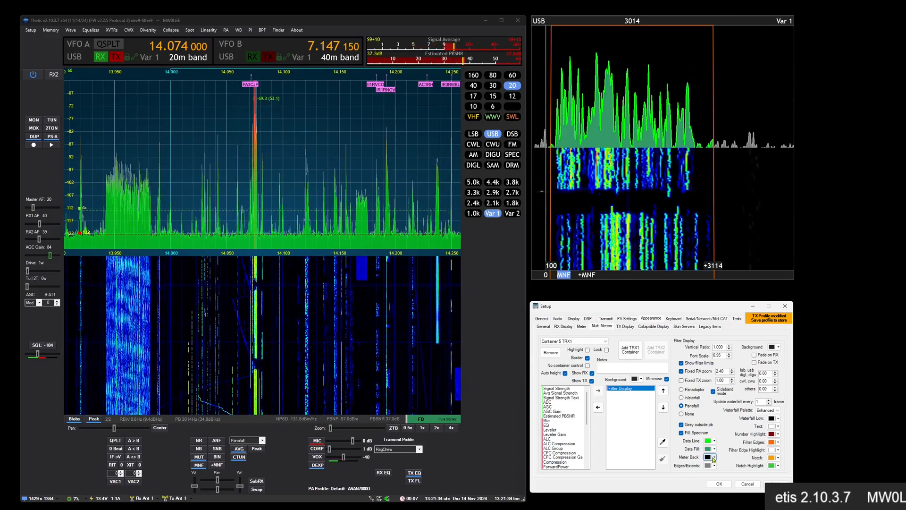
{"action": "left_click", "coordinate": [713, 458]}
{"action": "left_click", "coordinate": [716, 480]}
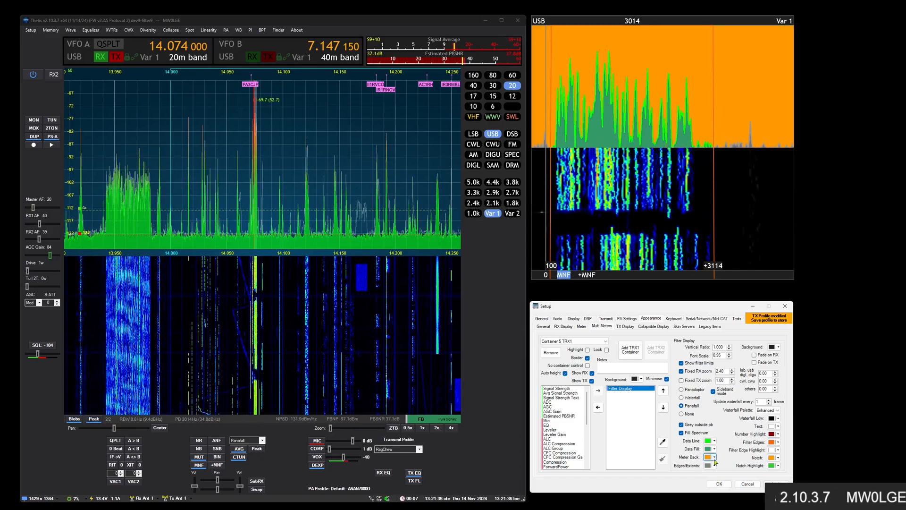
{"action": "left_click", "coordinate": [715, 458]}
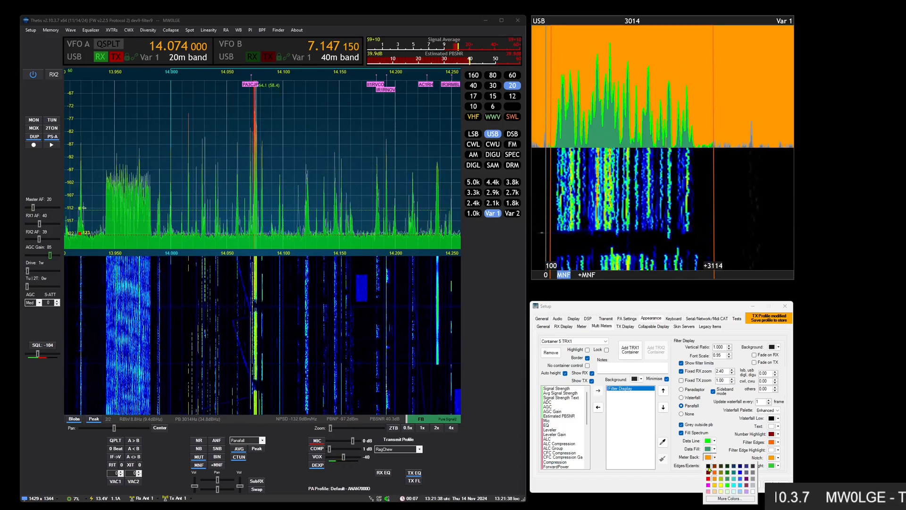
{"action": "left_click", "coordinate": [709, 467]}
Set the filter display's Waterfall Low colour to orange.
{"action": "left_click", "coordinate": [778, 418]}
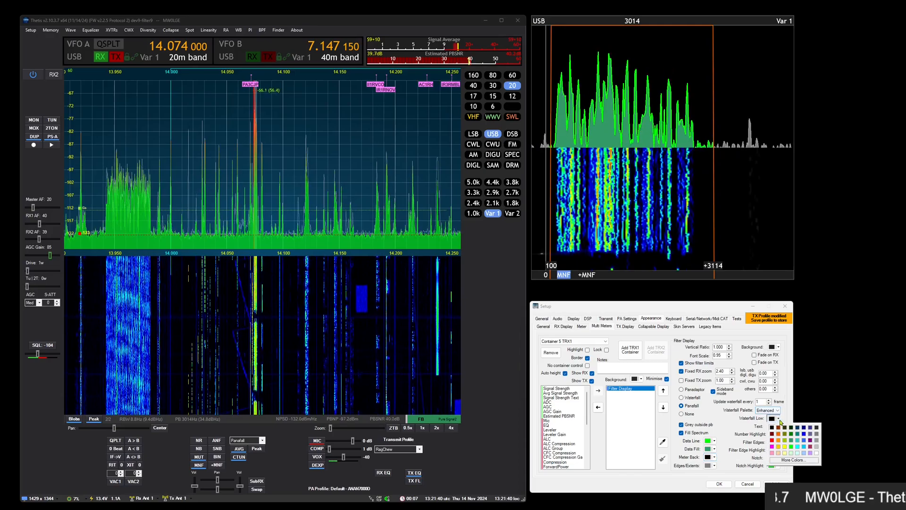
{"action": "left_click", "coordinate": [779, 446]}
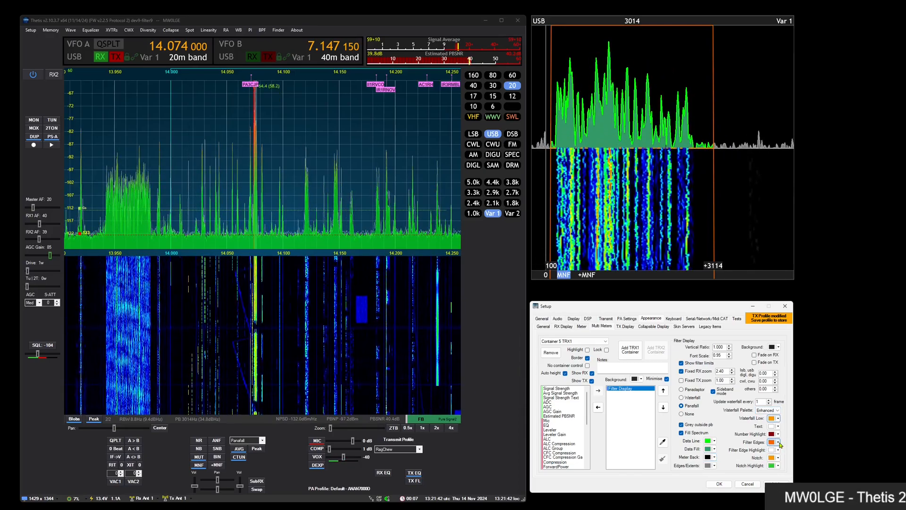
Restore the filter display's Waterfall Low colour to black.
{"action": "left_click", "coordinate": [779, 419]}
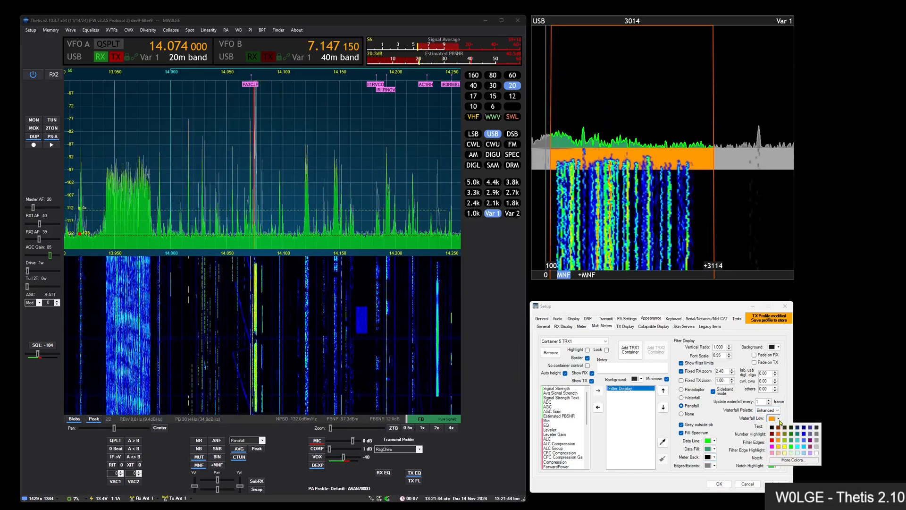
{"action": "left_click", "coordinate": [772, 427]}
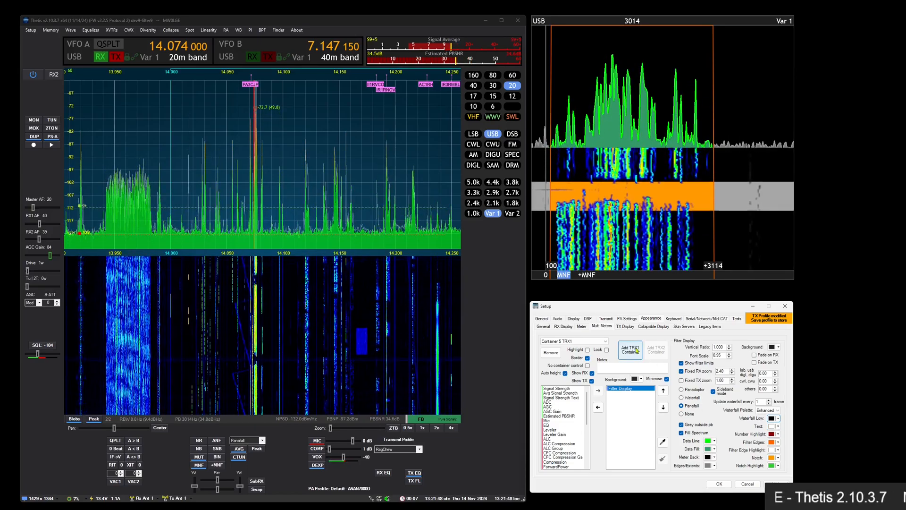
Open the RX1 display settings and vary the main panadapter's level scale, leaving the spectrum grid maximum at -62.
{"action": "left_click", "coordinate": [575, 319]}
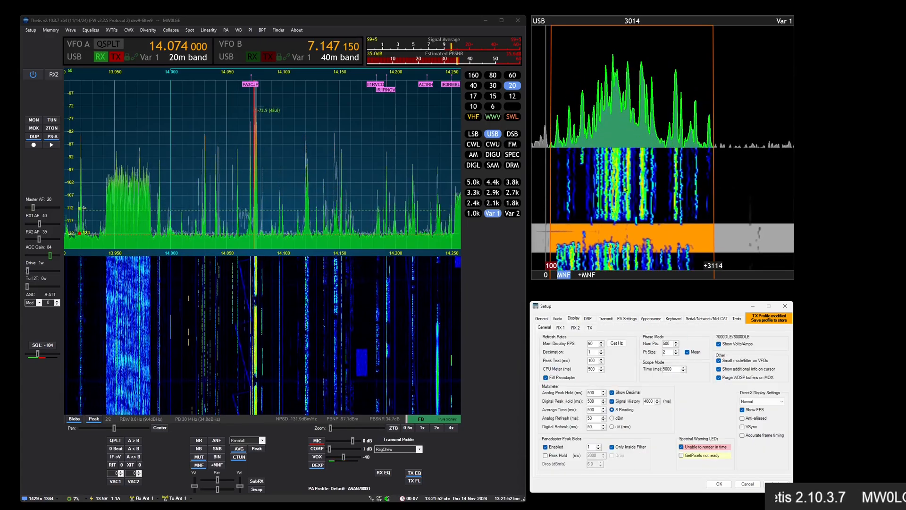
{"action": "left_click", "coordinate": [560, 328]}
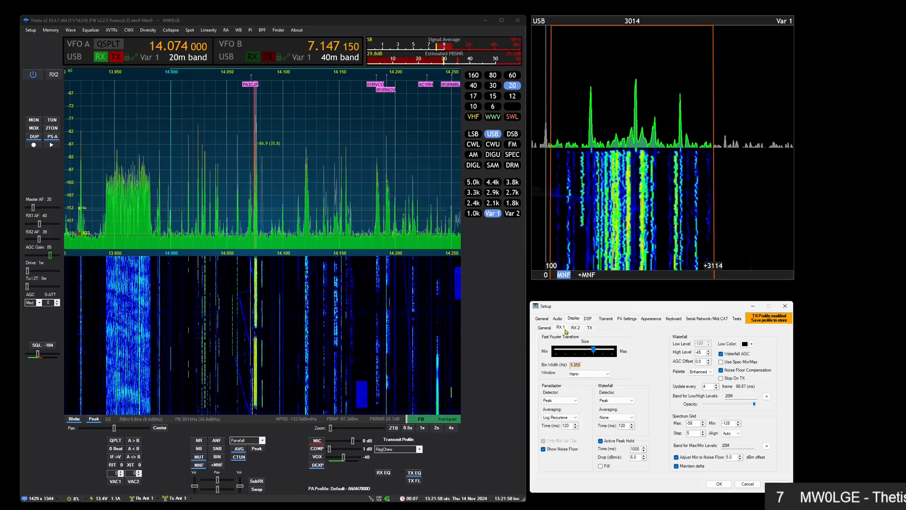
{"action": "scroll", "coordinate": [75, 151], "scroll_direction": "down", "scroll_amount": 8}
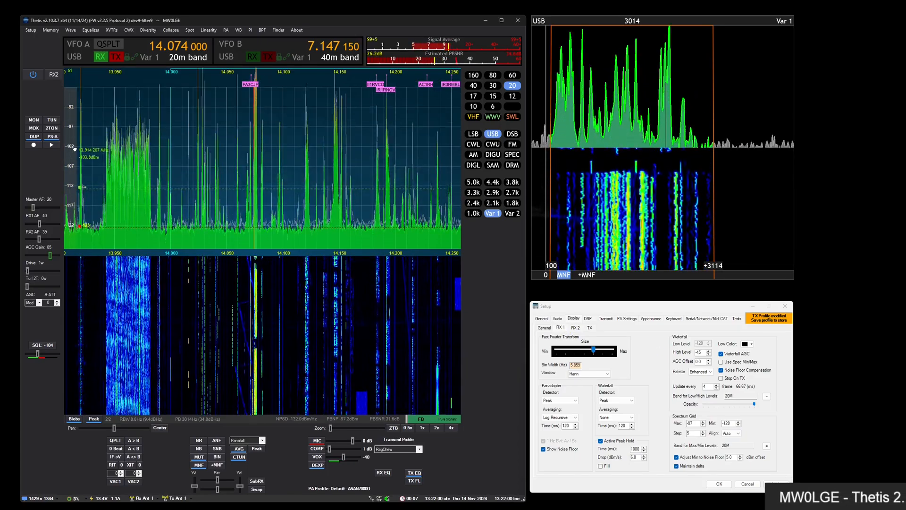
{"action": "scroll", "coordinate": [75, 150], "scroll_direction": "up", "scroll_amount": 14}
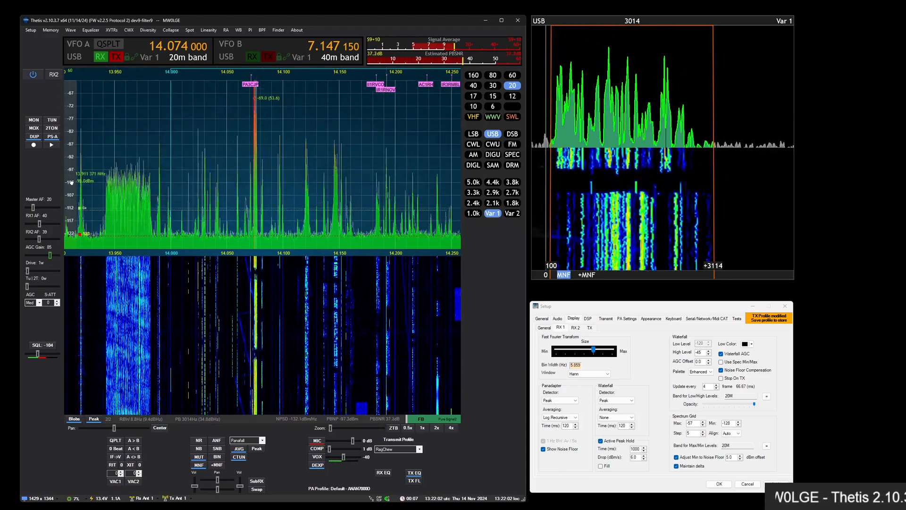
{"action": "scroll", "coordinate": [74, 149], "scroll_direction": "down", "scroll_amount": 3}
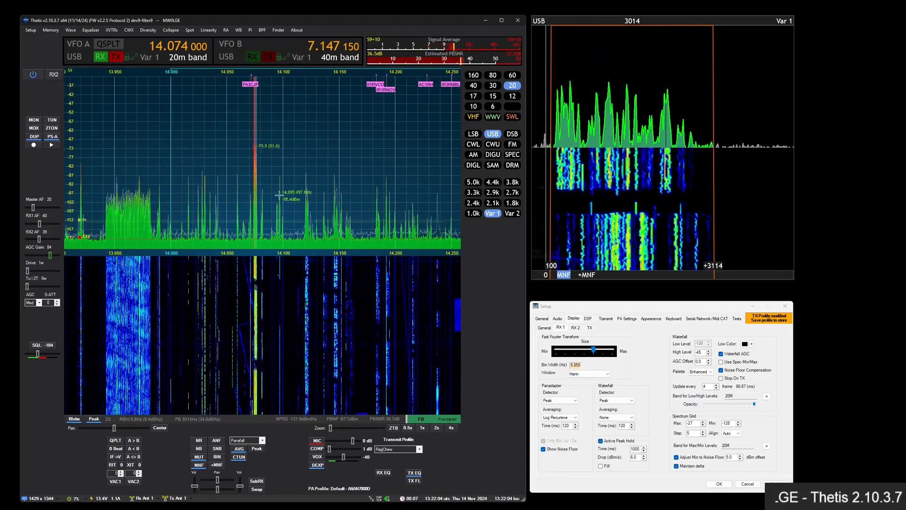
{"action": "scroll", "coordinate": [74, 149], "scroll_direction": "down", "scroll_amount": 4}
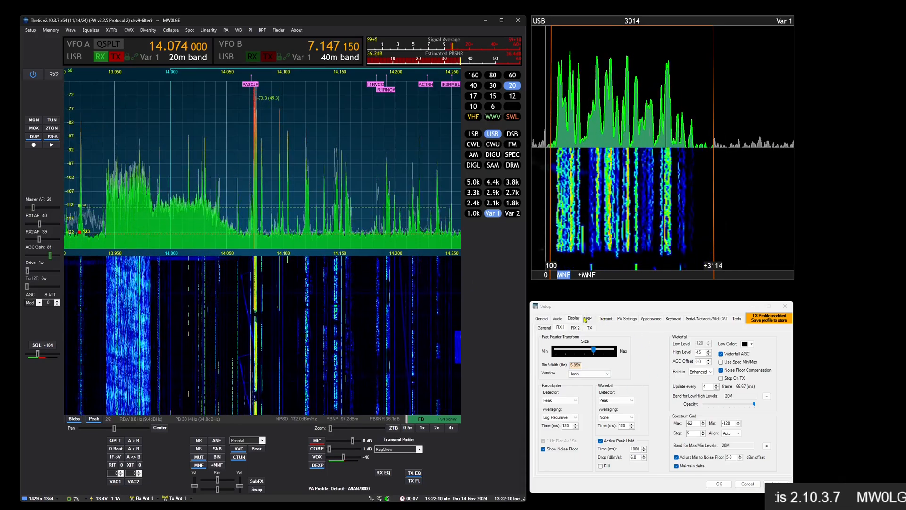
Add a new TRX1 multi-meter container and place it over the middle of the main spectrum display.
{"action": "left_click", "coordinate": [542, 319]}
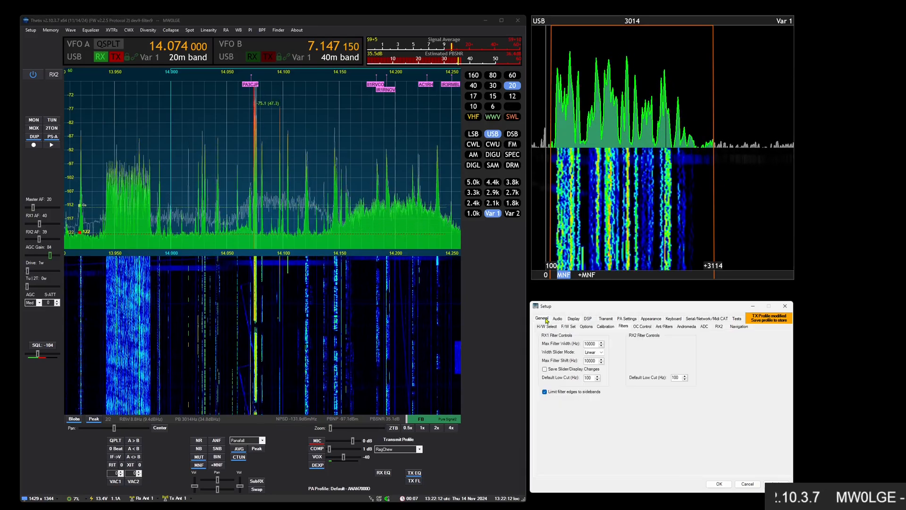
{"action": "left_click", "coordinate": [642, 321]}
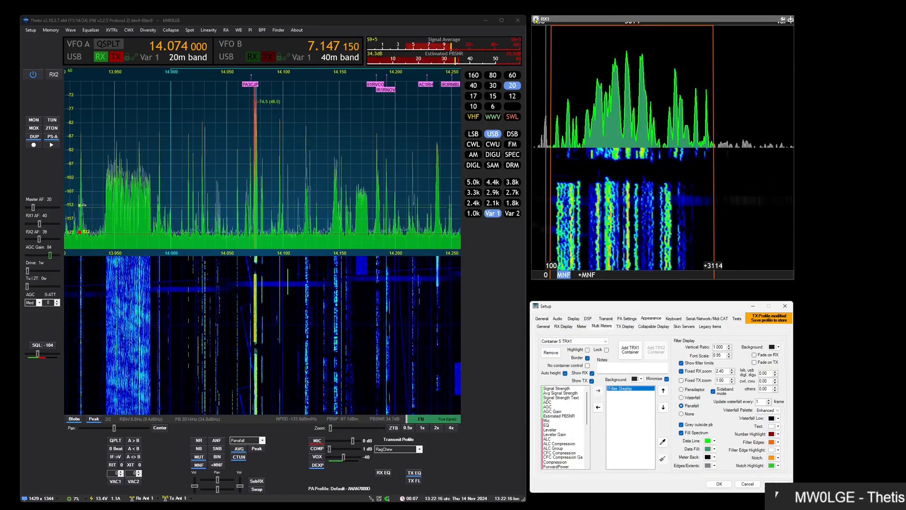
{"action": "left_click", "coordinate": [631, 350]}
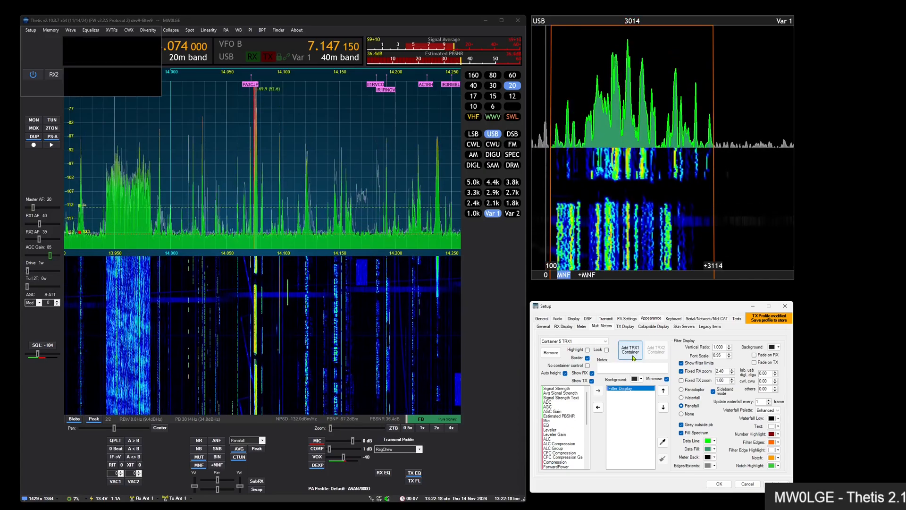
{"action": "left_click_drag", "start_coordinate": [130, 36], "coordinate": [357, 215]}
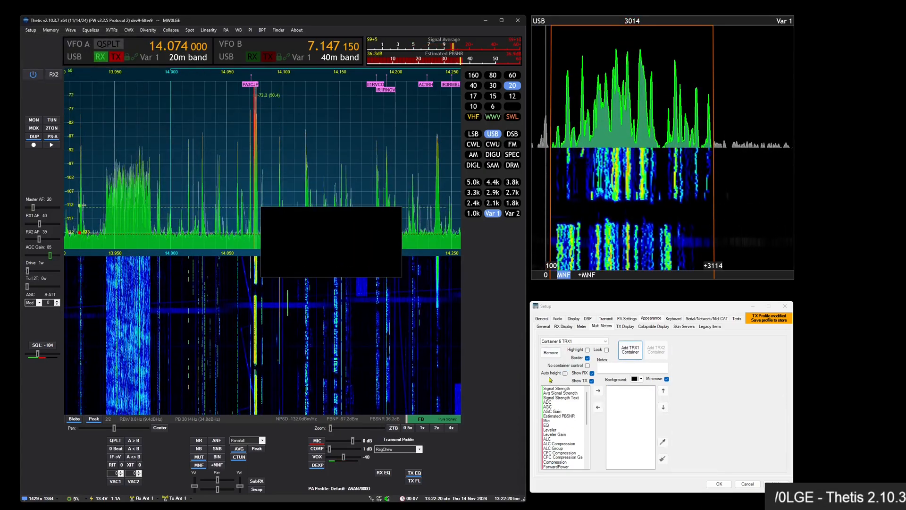
Add Filter Display and Filter Buttons meters to the new container and enlarge it down to the lower waterfall area.
{"action": "scroll", "coordinate": [566, 448], "scroll_direction": "down", "scroll_amount": 10}
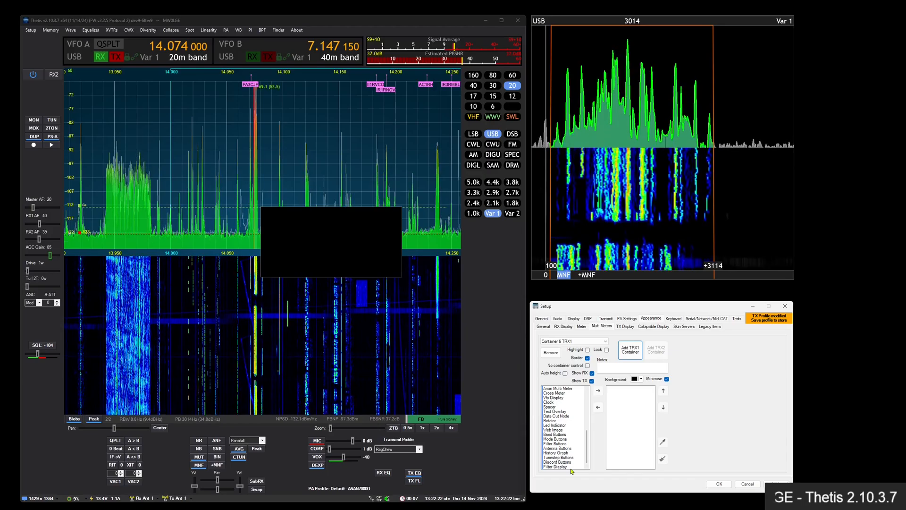
{"action": "double_click", "coordinate": [571, 467]}
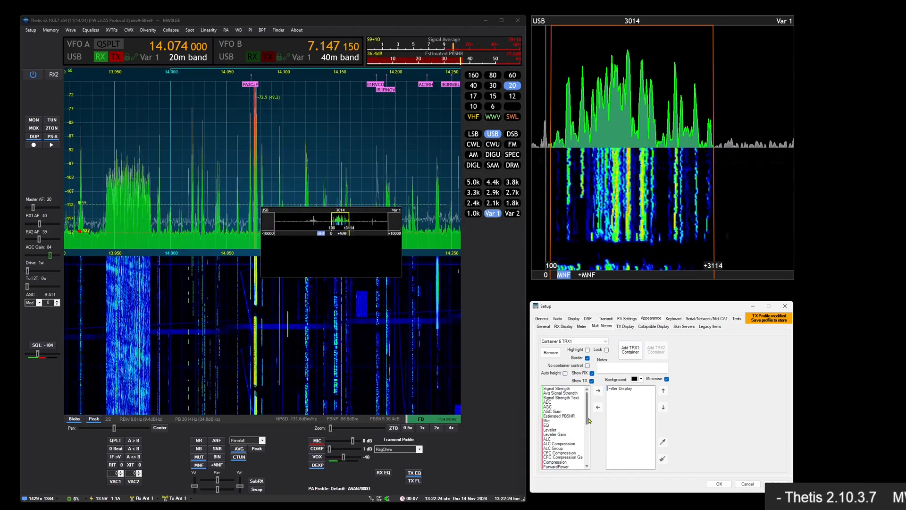
{"action": "scroll", "coordinate": [578, 442], "scroll_direction": "down", "scroll_amount": 10}
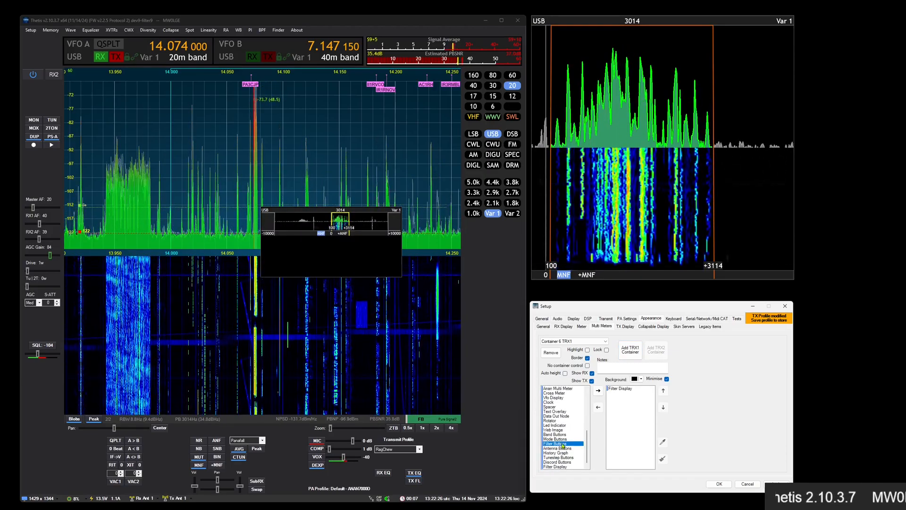
{"action": "double_click", "coordinate": [561, 444]}
{"action": "left_click_drag", "start_coordinate": [400, 275], "coordinate": [481, 373]}
Set the Filter Buttons meter to 6 columns and give its container a dark grey background.
{"action": "left_click", "coordinate": [618, 393]}
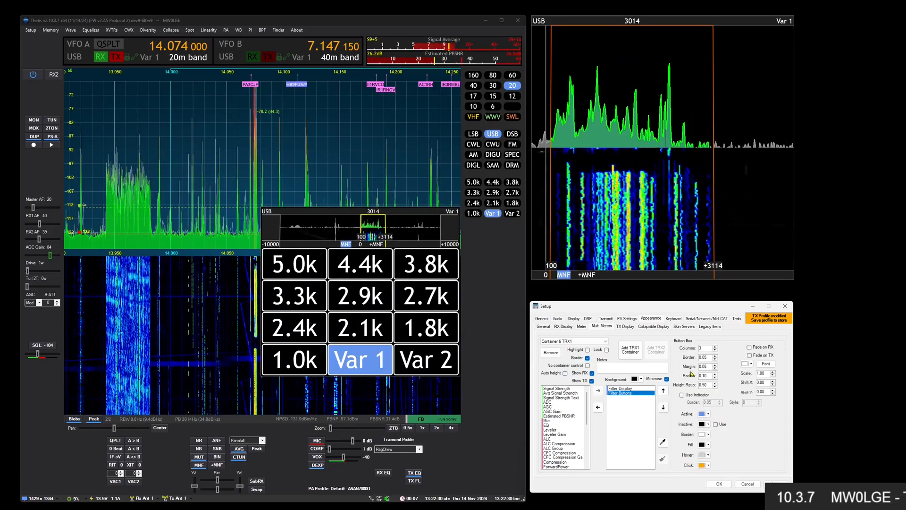
{"action": "scroll", "coordinate": [705, 349], "scroll_direction": "up", "scroll_amount": 4}
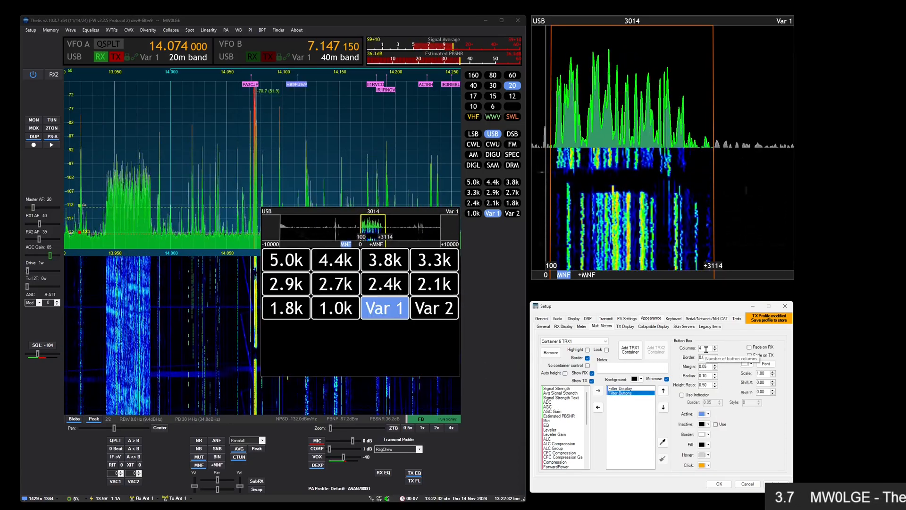
{"action": "scroll", "coordinate": [706, 349], "scroll_direction": "down", "scroll_amount": 1}
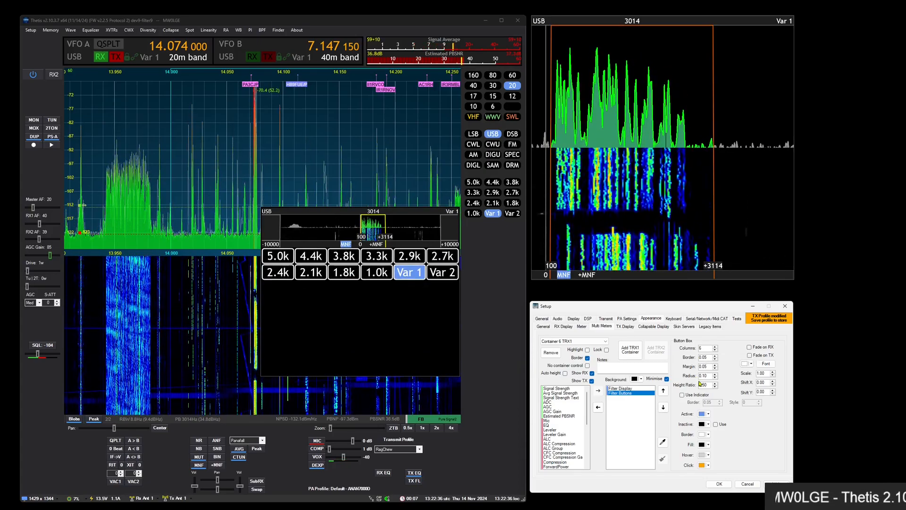
{"action": "left_click", "coordinate": [640, 379]}
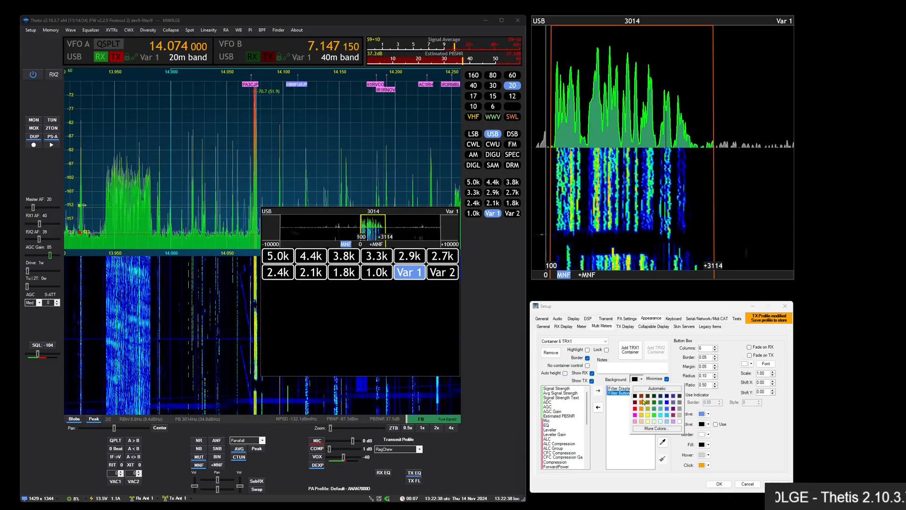
{"action": "left_click", "coordinate": [680, 397]}
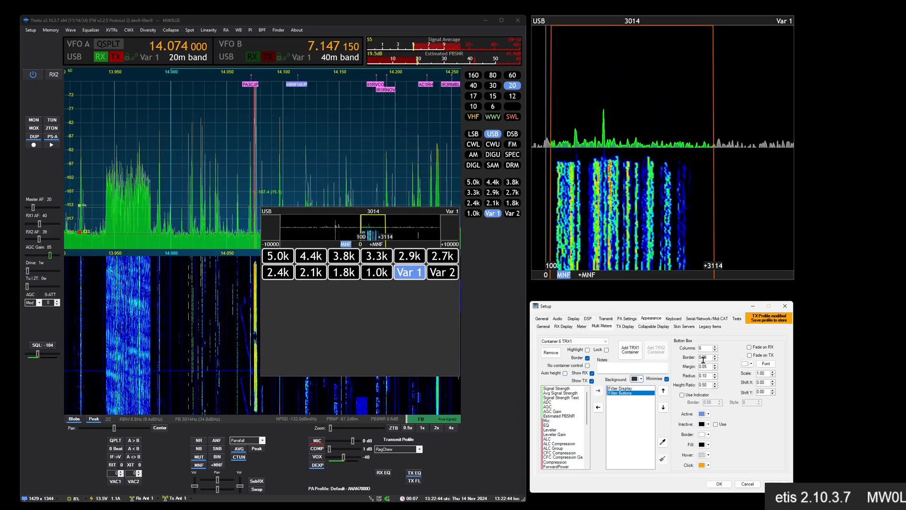
Set the filter buttons' border width to 0.14 and their border colour to the same dark grey as the background.
{"action": "scroll", "coordinate": [707, 359], "scroll_direction": "up", "scroll_amount": 12}
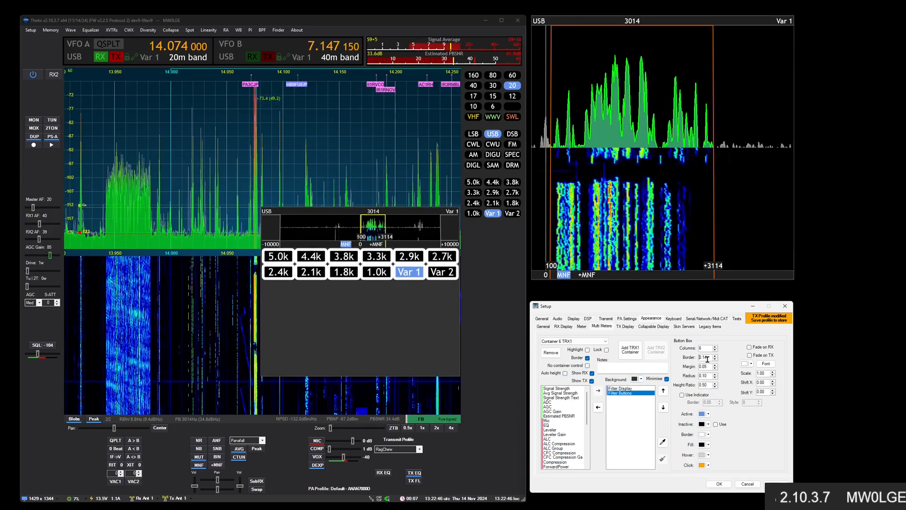
{"action": "scroll", "coordinate": [708, 359], "scroll_direction": "down", "scroll_amount": 3}
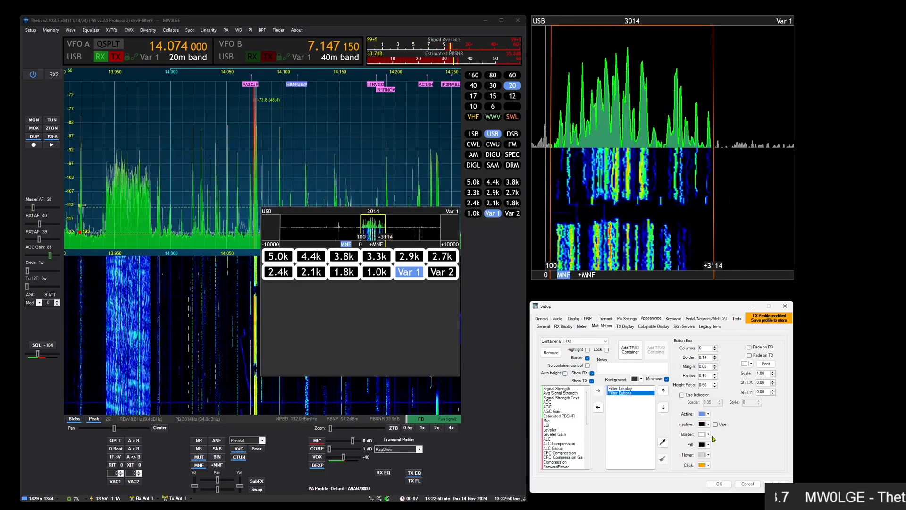
{"action": "left_click", "coordinate": [708, 434]}
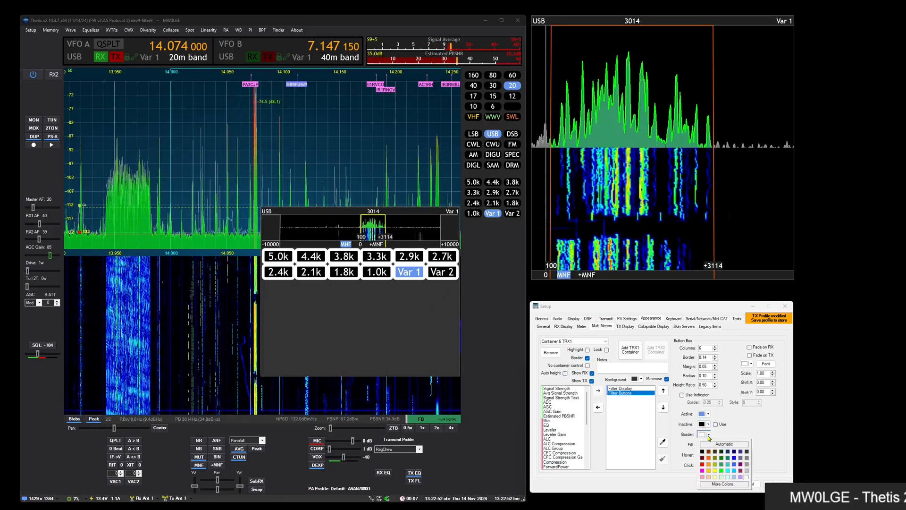
{"action": "left_click", "coordinate": [746, 453]}
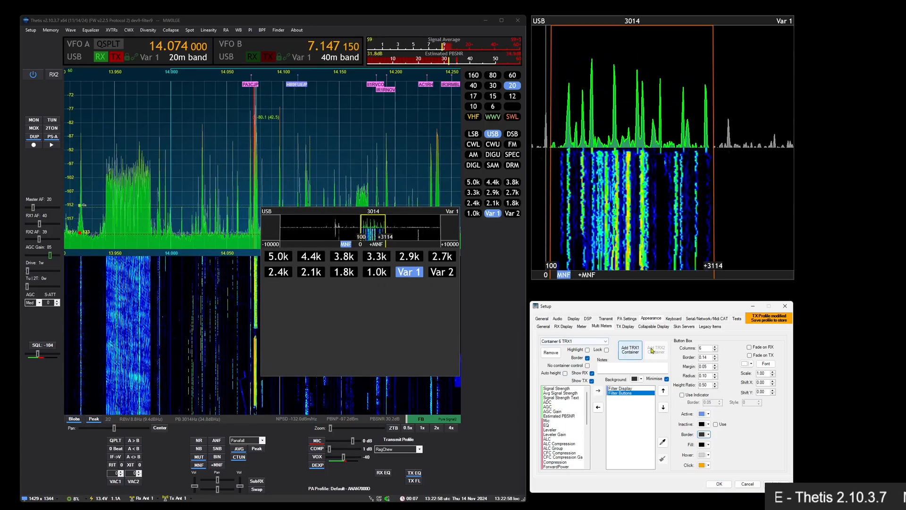
Set the filter buttons' corner radius to 0.36 and their font scale to 0.83.
{"action": "scroll", "coordinate": [710, 367], "scroll_direction": "down", "scroll_amount": 2}
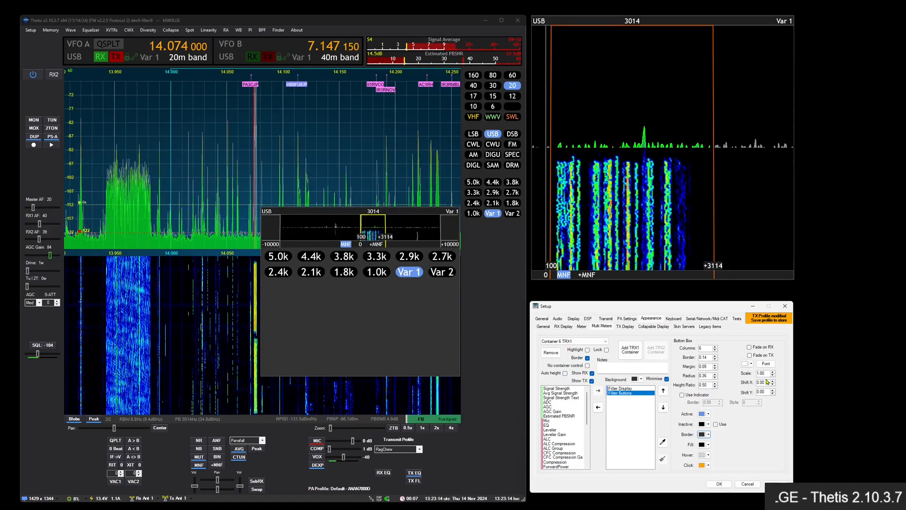
{"action": "scroll", "coordinate": [767, 375], "scroll_direction": "down", "scroll_amount": 3}
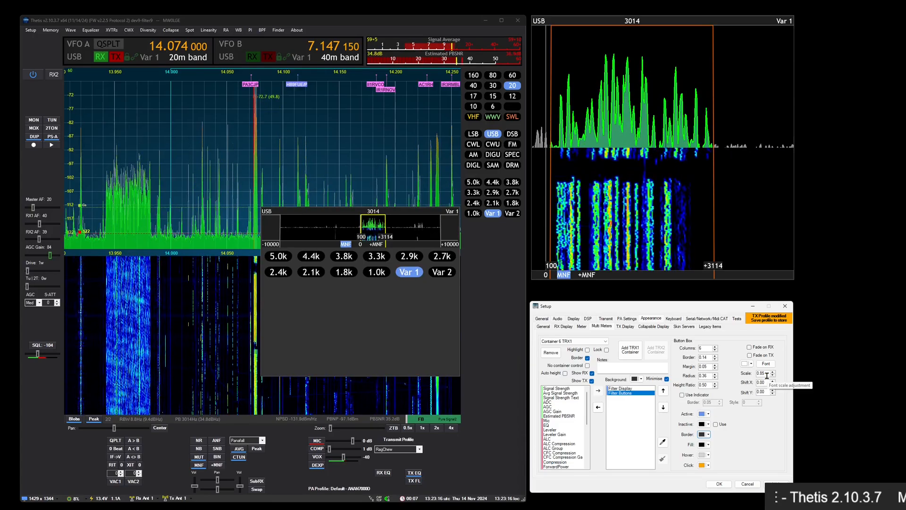
{"action": "scroll", "coordinate": [767, 375], "scroll_direction": "down", "scroll_amount": 4}
{"action": "scroll", "coordinate": [767, 375], "scroll_direction": "up", "scroll_amount": 1}
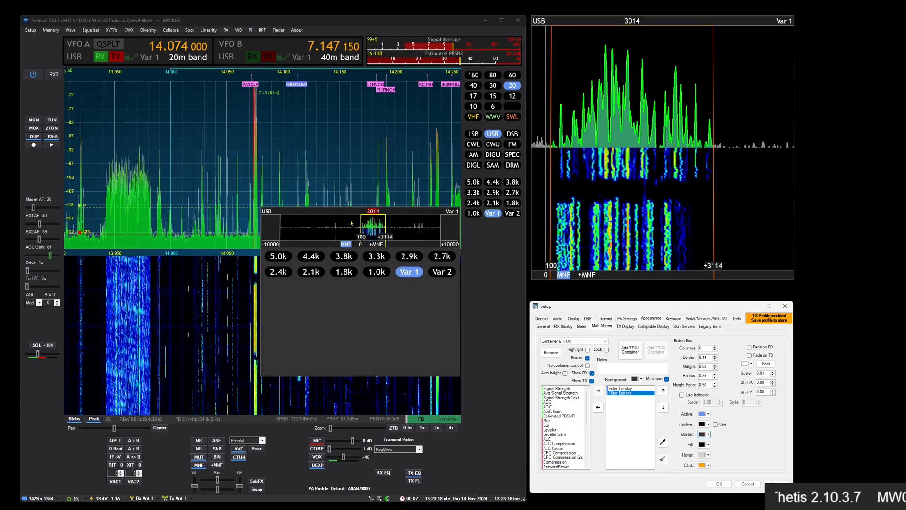
Set the new filter display's vertical ratio to 0.337 with Auto height on, and move the container higher over the panadapter.
{"action": "left_click", "coordinate": [621, 389]}
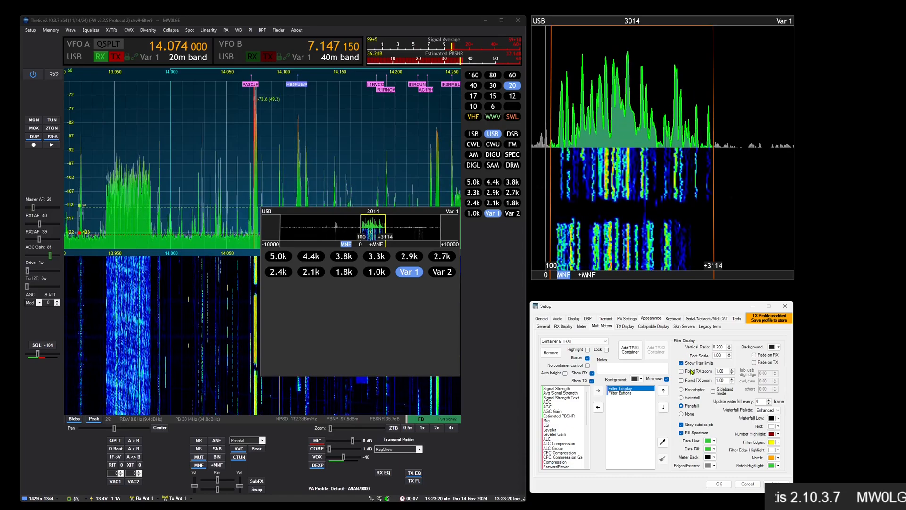
{"action": "left_click_drag", "start_coordinate": [723, 349], "coordinate": [706, 348]}
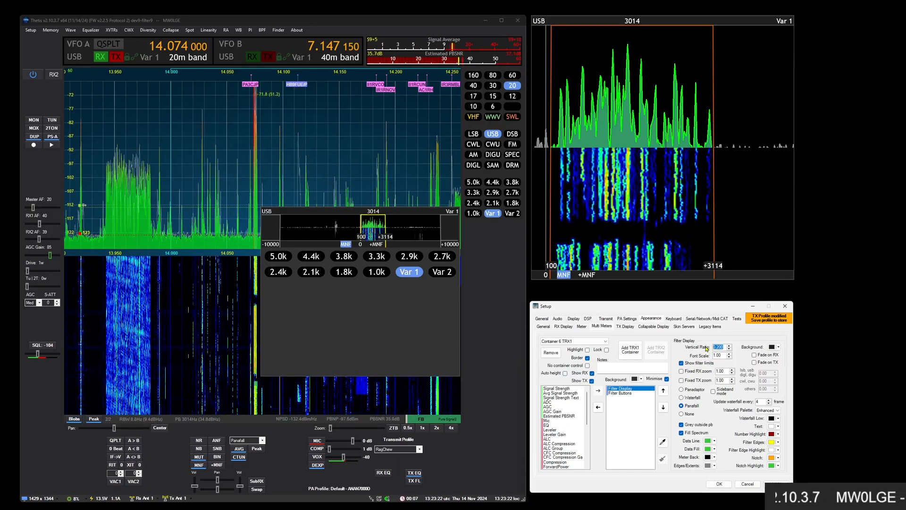
{"action": "scroll", "coordinate": [719, 348], "scroll_direction": "up", "scroll_amount": 12}
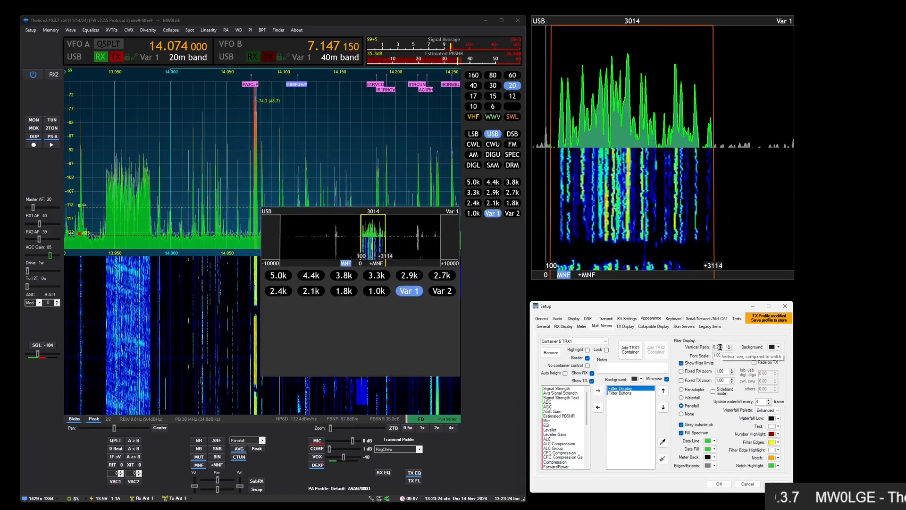
{"action": "scroll", "coordinate": [721, 347], "scroll_direction": "up", "scroll_amount": 2}
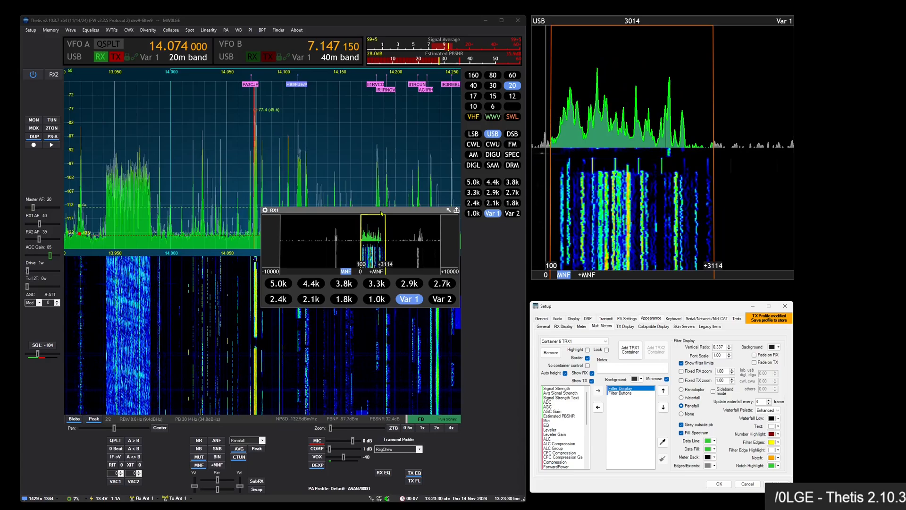
{"action": "left_click_drag", "start_coordinate": [382, 213], "coordinate": [307, 179]}
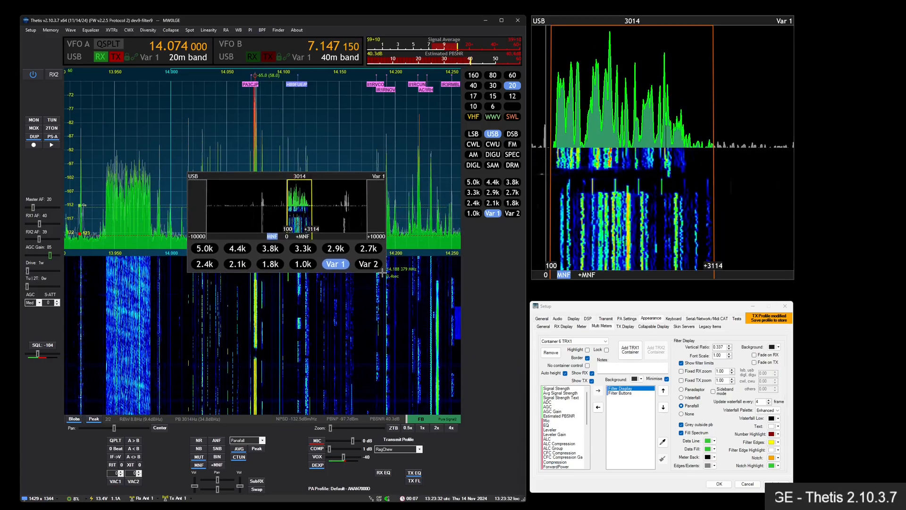
Turn on Sideband mode and Fixed RX zoom for the new filter display, raising the zoom to about 1.96.
{"action": "left_click", "coordinate": [713, 391]}
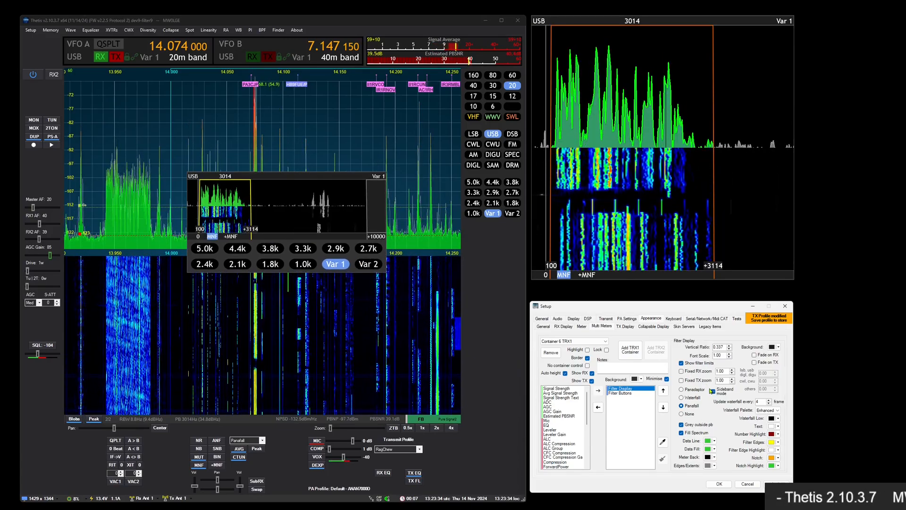
{"action": "left_click", "coordinate": [701, 375]}
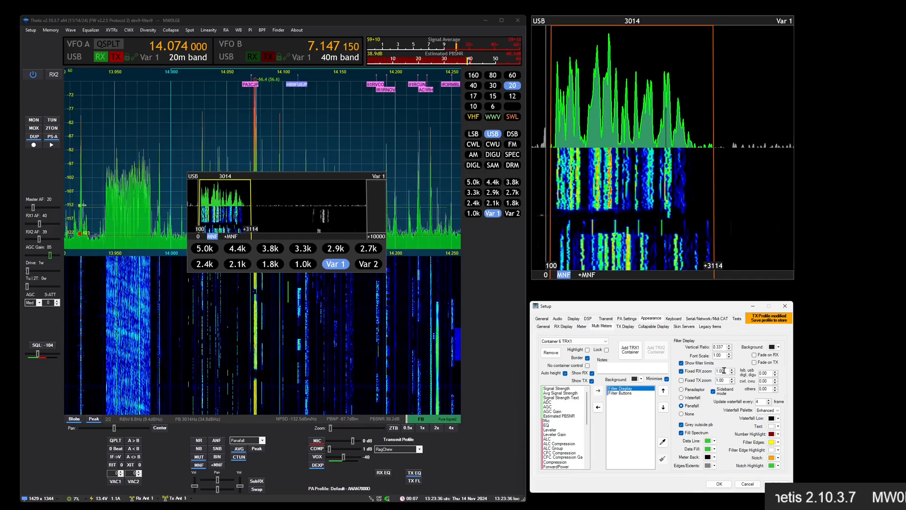
{"action": "scroll", "coordinate": [722, 371], "scroll_direction": "up", "scroll_amount": 20}
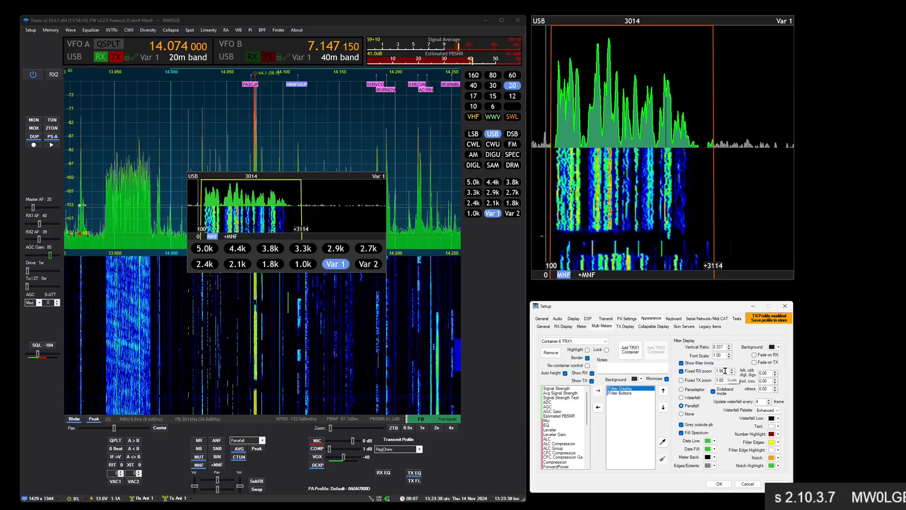
Set the filter display's Fixed RX zoom to 2.51 and fit the shrunken container into the free space below the Transmit Profile controls.
{"action": "scroll", "coordinate": [725, 371], "scroll_direction": "up", "scroll_amount": 19}
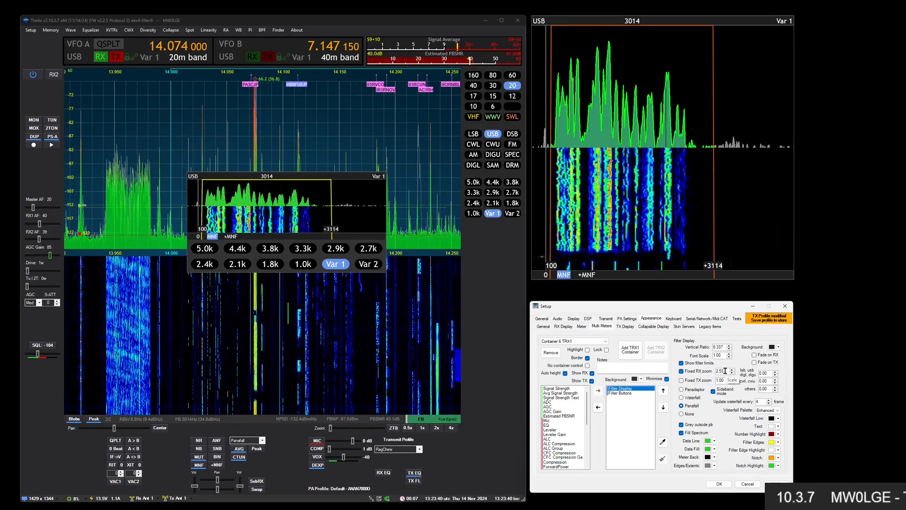
{"action": "scroll", "coordinate": [726, 371], "scroll_direction": "down", "scroll_amount": 2}
{"action": "left_click_drag", "start_coordinate": [384, 268], "coordinate": [279, 232]}
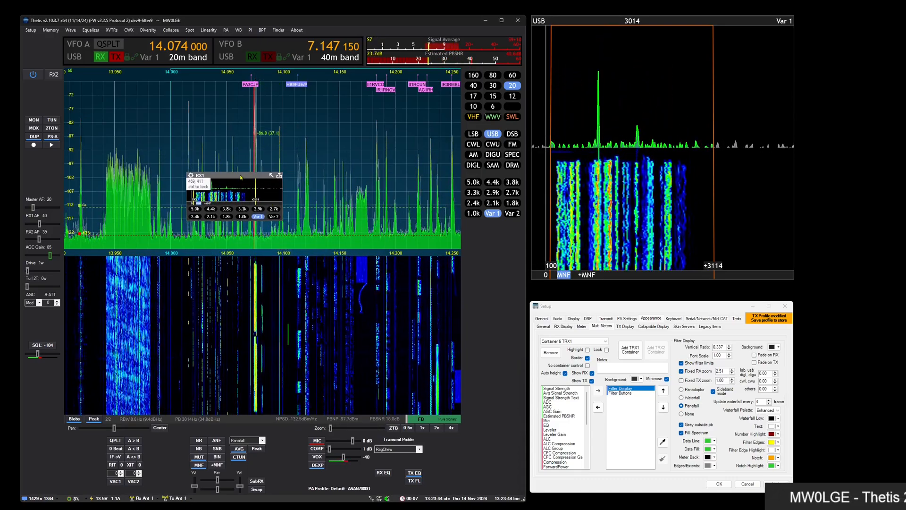
{"action": "left_click_drag", "start_coordinate": [241, 177], "coordinate": [485, 443]}
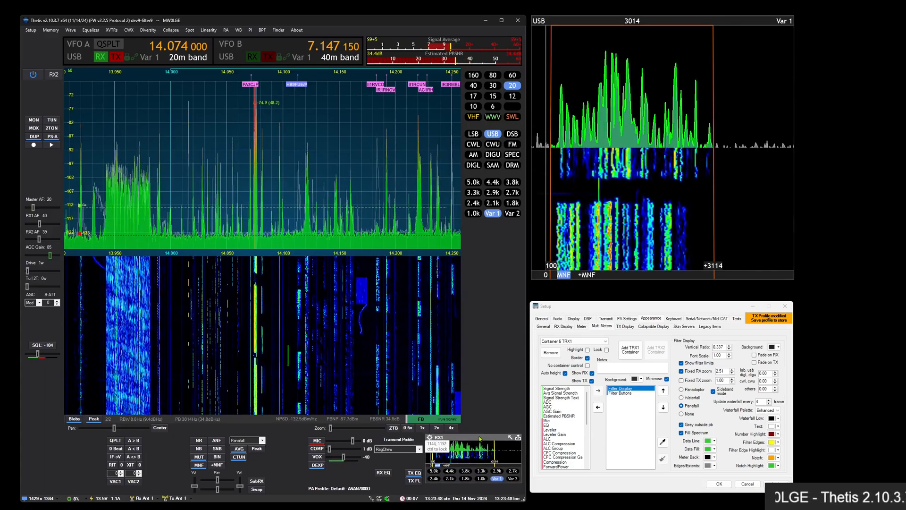
{"action": "left_click_drag", "start_coordinate": [520, 481], "coordinate": [523, 483]}
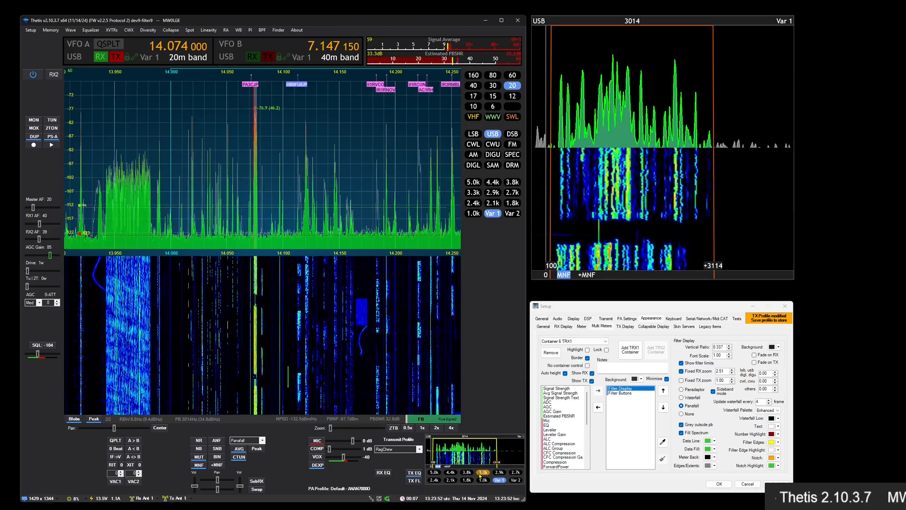
Try several preset filter widths from the container, including 3.8k, and adjust the passband to a Var 1 filter from 100 to +2739.
{"action": "left_click", "coordinate": [483, 473]}
{"action": "left_click", "coordinate": [466, 472]}
{"action": "left_click", "coordinate": [501, 474]}
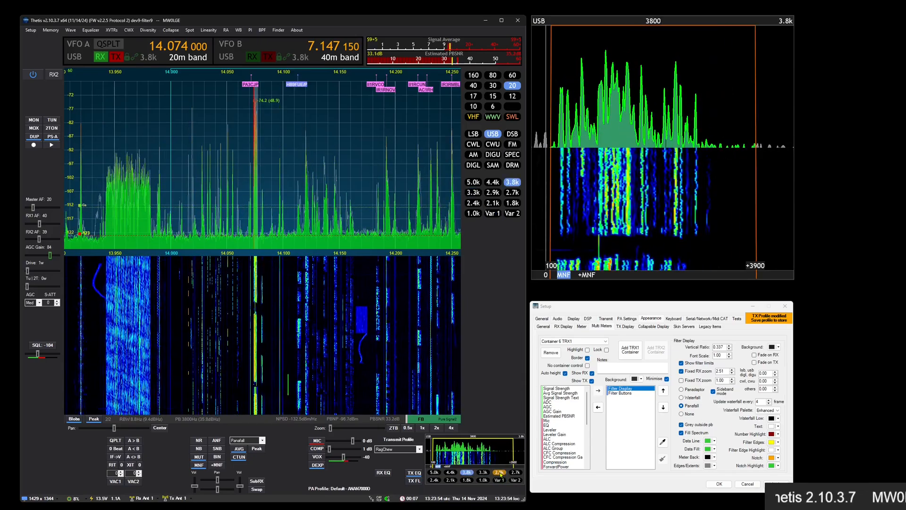
{"action": "left_click", "coordinate": [467, 479]}
{"action": "left_click_drag", "start_coordinate": [474, 450], "coordinate": [495, 456]}
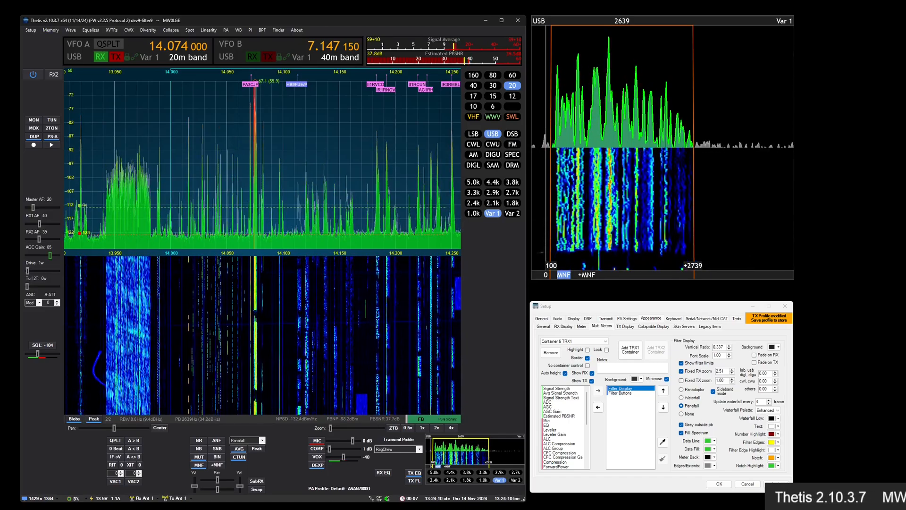
Switch to Notepad with the release notes and enlarge its window so the v2.10.3.7 change log can be read.
{"action": "key", "text": "super"}
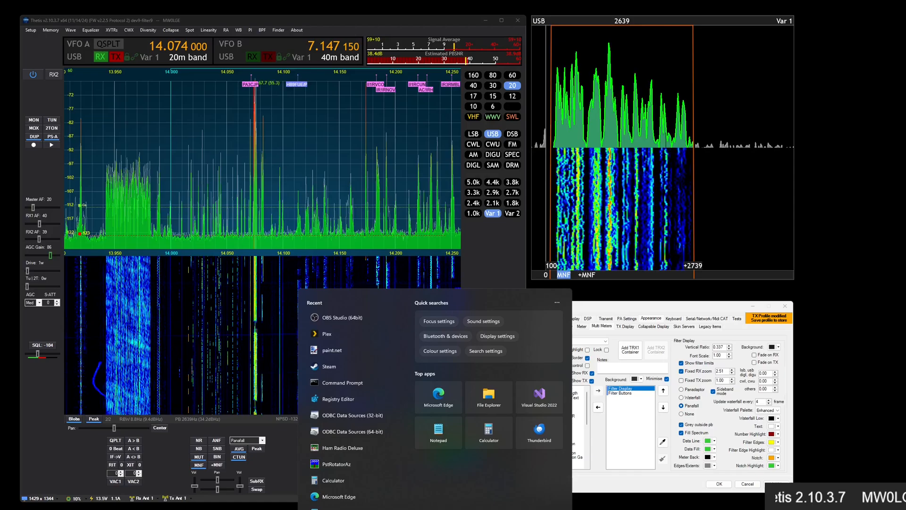
{"action": "type", "text": "note"}
{"action": "key", "text": "Return"}
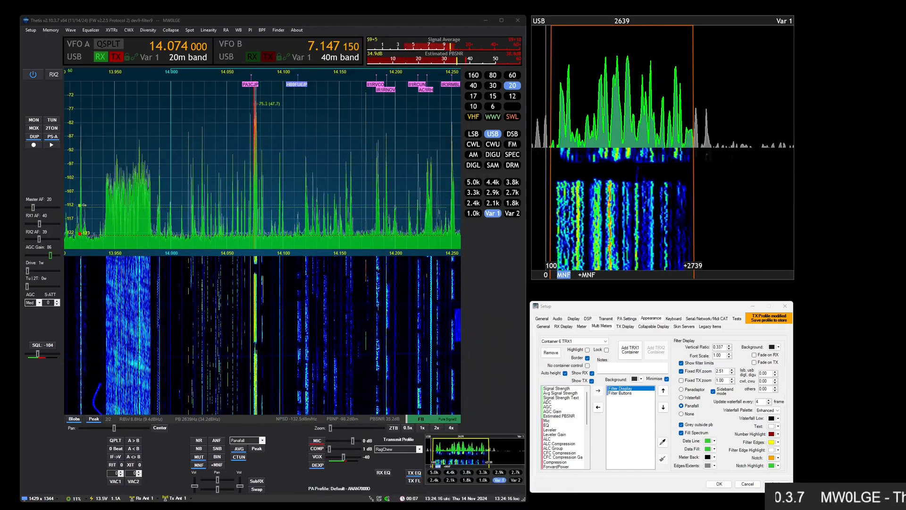
{"action": "left_click_drag", "start_coordinate": [905, 99], "coordinate": [554, 52]}
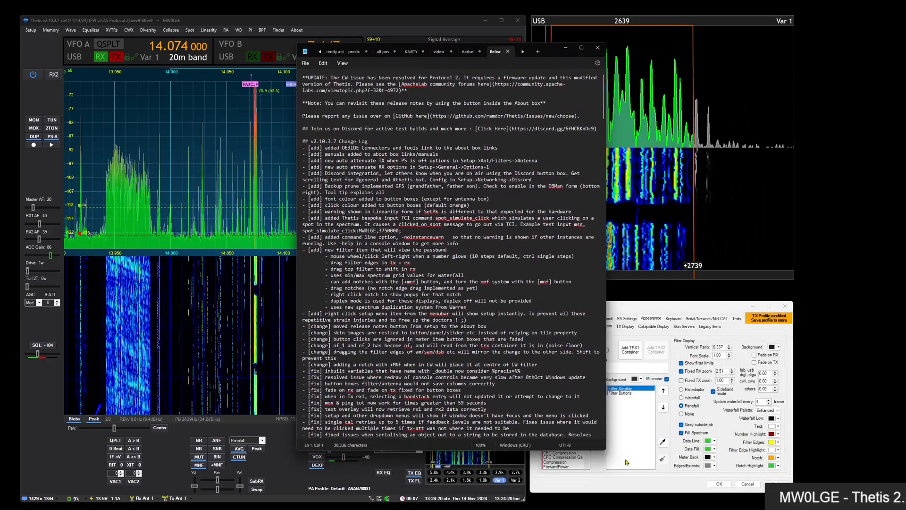
{"action": "left_click_drag", "start_coordinate": [601, 457], "coordinate": [872, 492]}
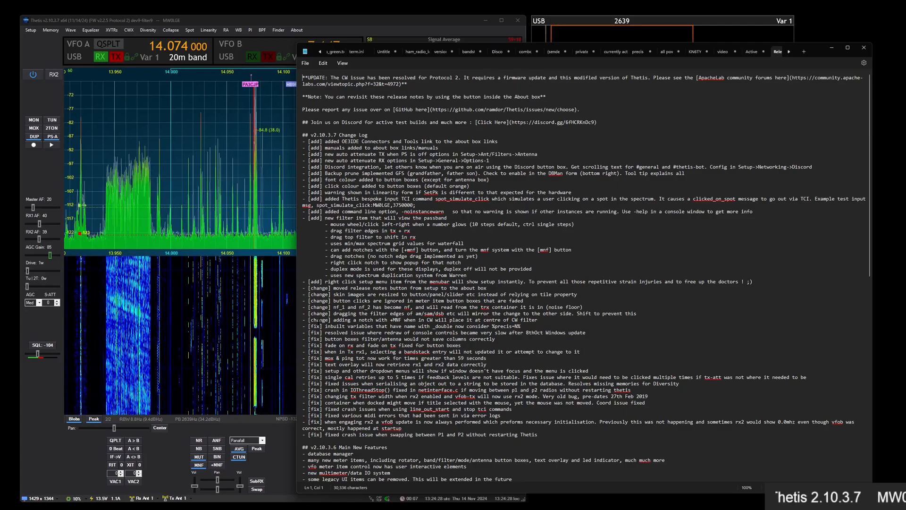
Highlight the block of [fix] entries in the v2.10.3.7 change log for review, clear the selection and close Notepad.
{"action": "left_click_drag", "start_coordinate": [308, 326], "coordinate": [513, 417]}
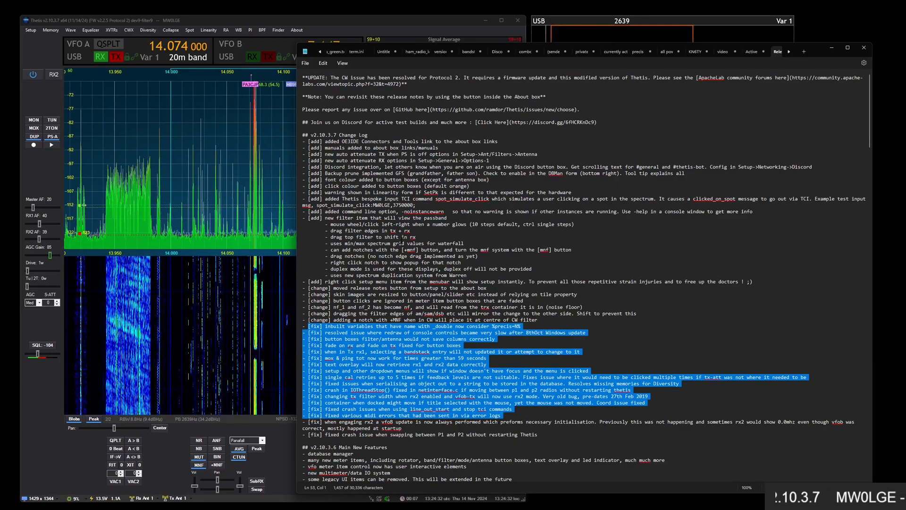
{"action": "left_click", "coordinate": [402, 236]}
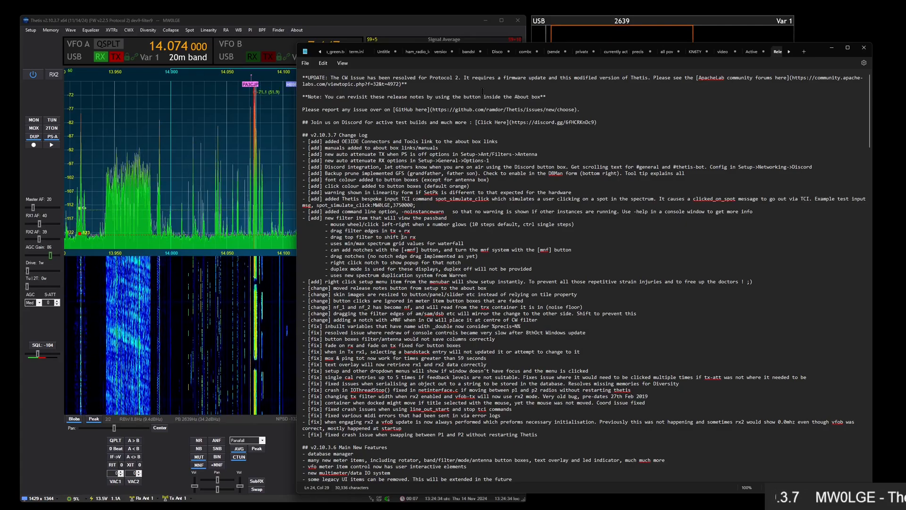
{"action": "left_click", "coordinate": [864, 48]}
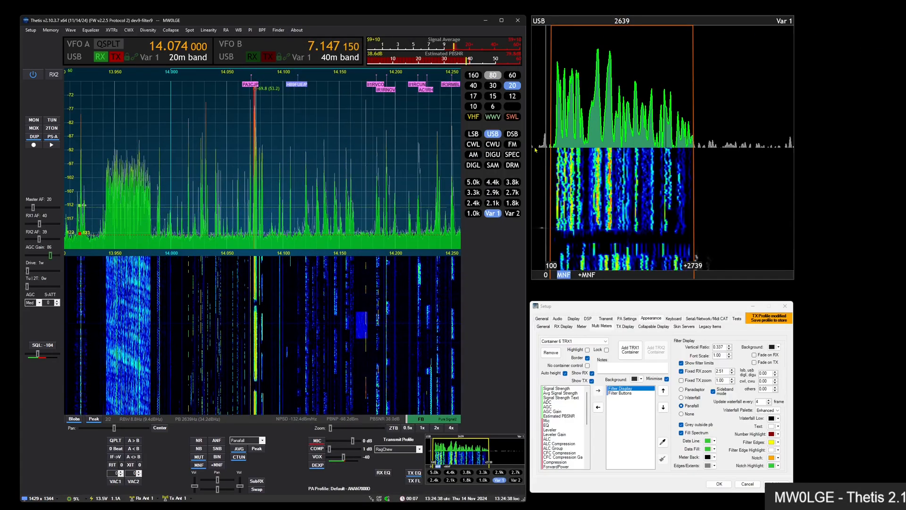